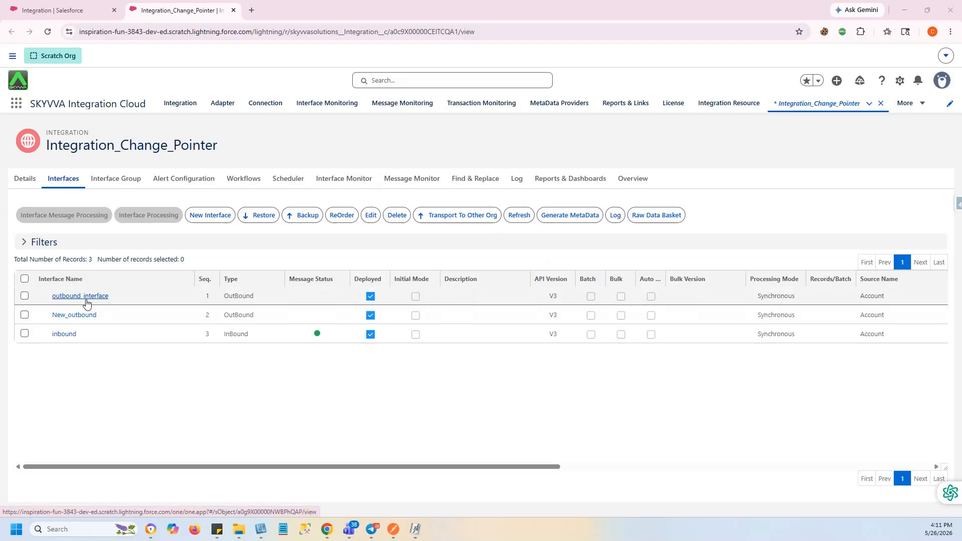
Open the outbound_interface record and review its outbound, runtime and query settings through to the Skyvva CDC Setting section
left_click(86, 299)
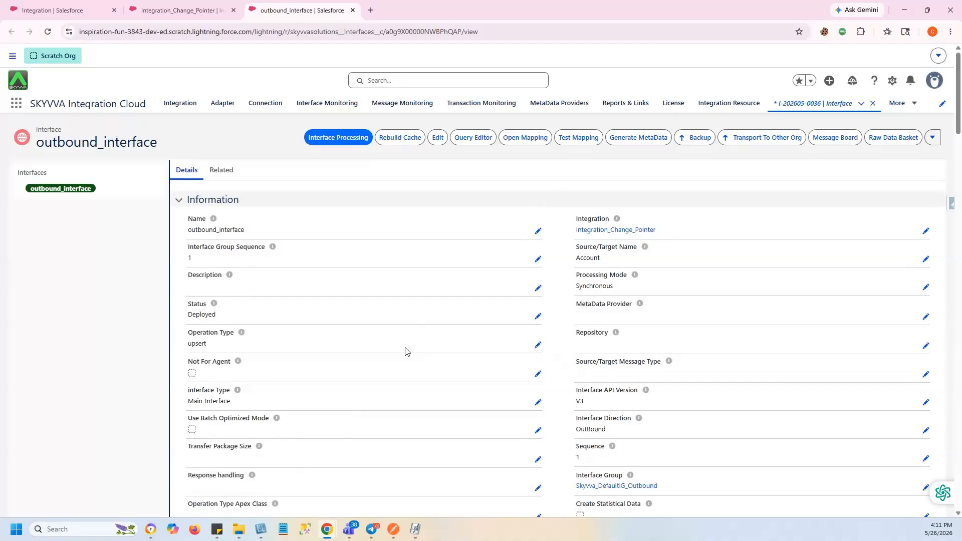
scroll(405, 352, "down", 4)
scroll(405, 352, "down", 8)
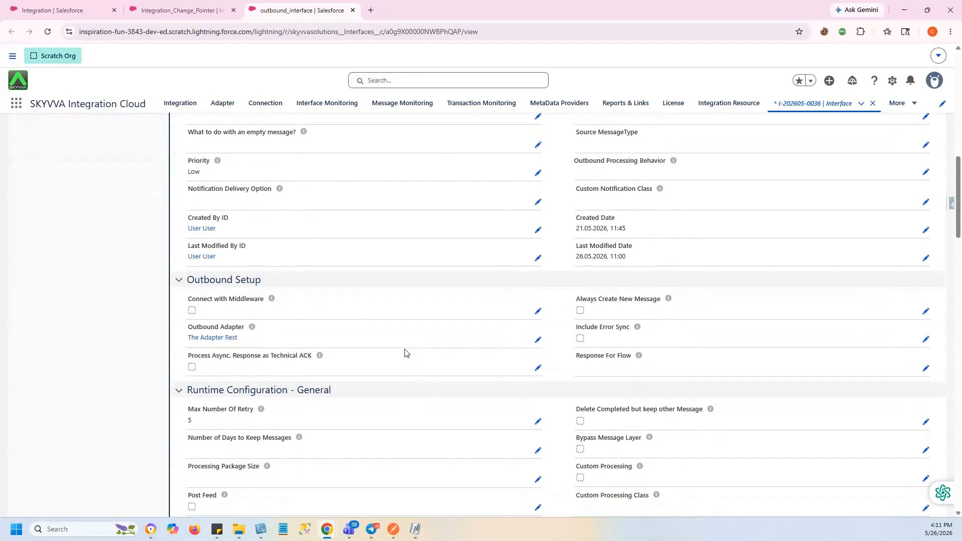
mouse_move(198, 344)
scroll(366, 332, "down", 2)
scroll(369, 333, "down", 5)
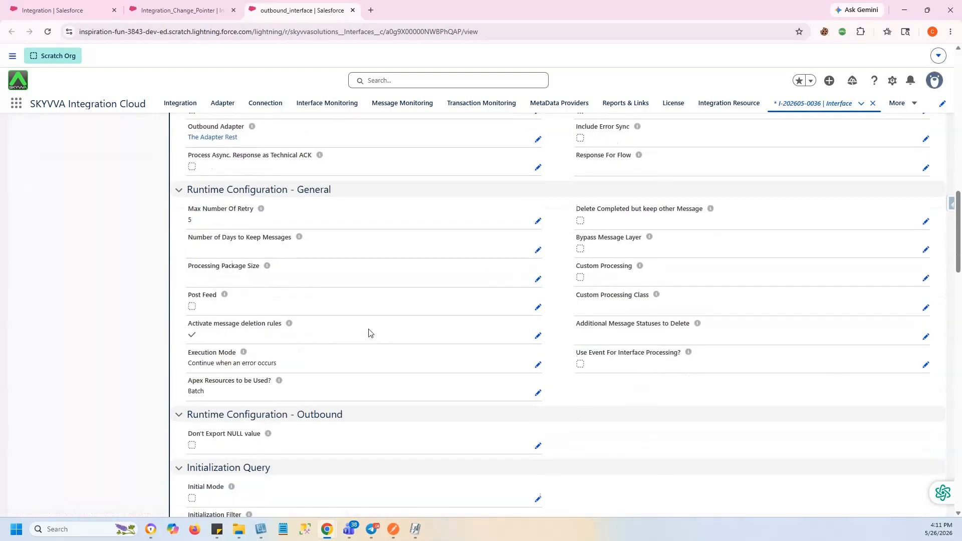
scroll(368, 332, "down", 6)
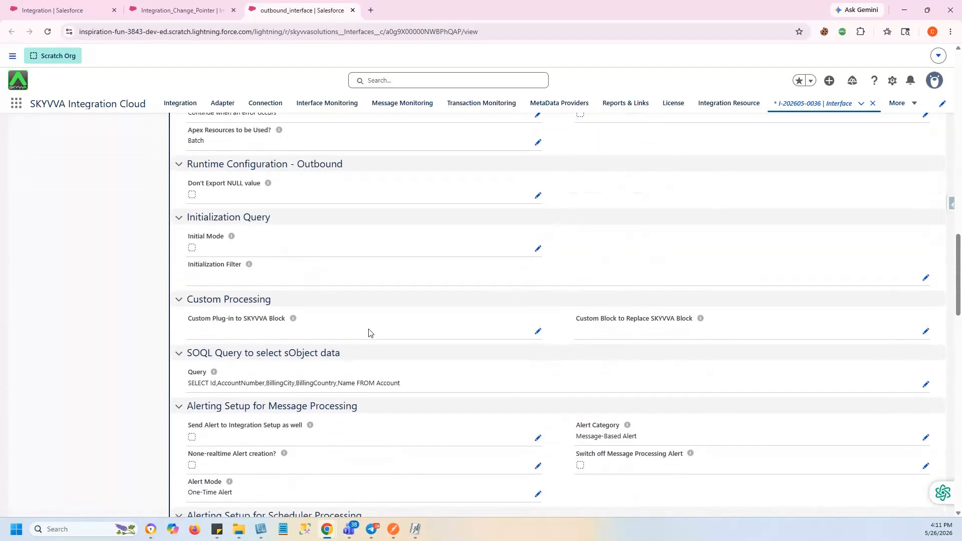
scroll(369, 333, "down", 2)
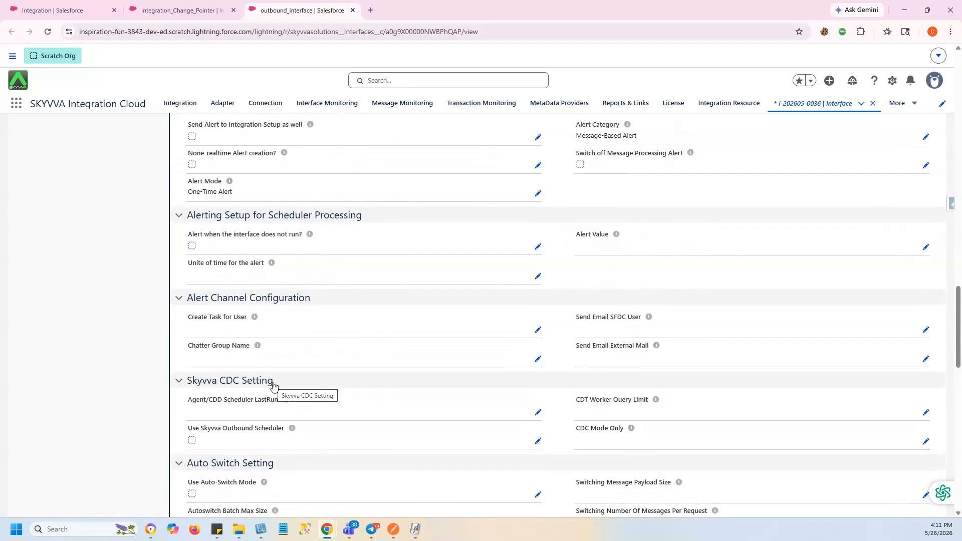
Edit the interface record and enable Use Skyvva Outbound Scheduler in the Skyvva CDC Setting section
left_click(538, 442)
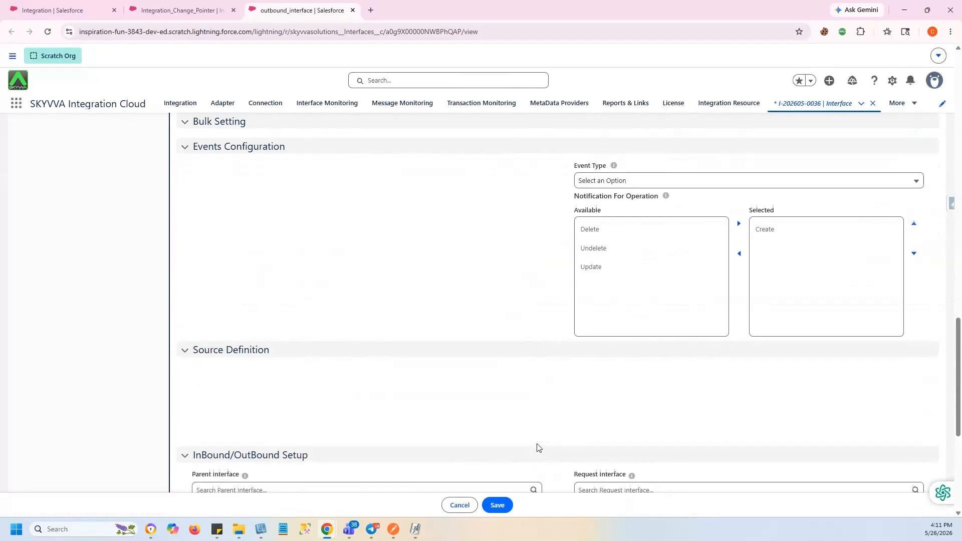
scroll(474, 399, "down", 7)
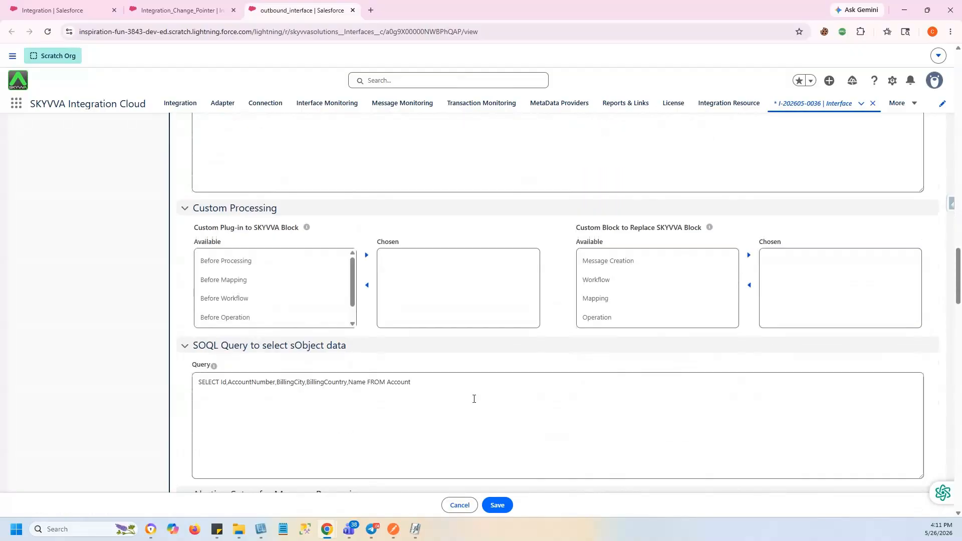
scroll(474, 399, "down", 6)
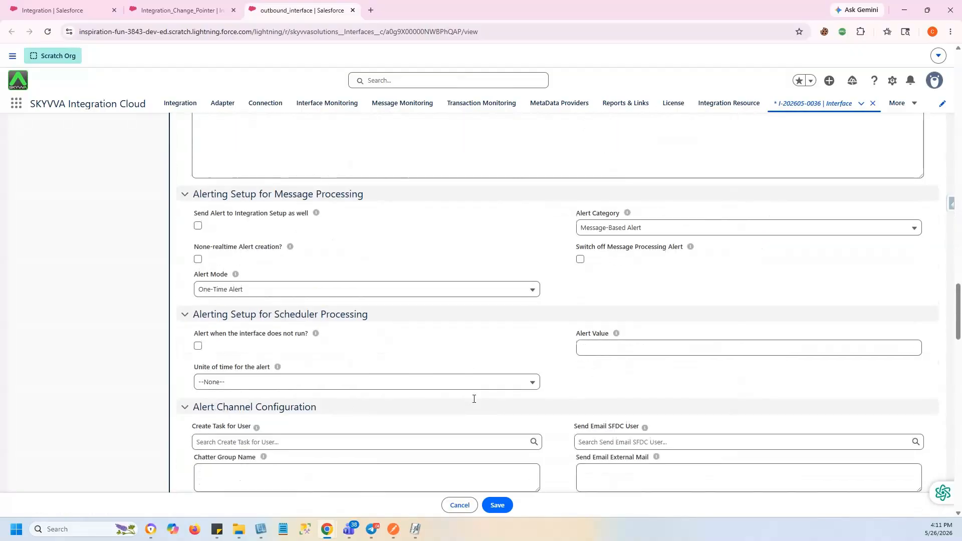
scroll(474, 403, "down", 6)
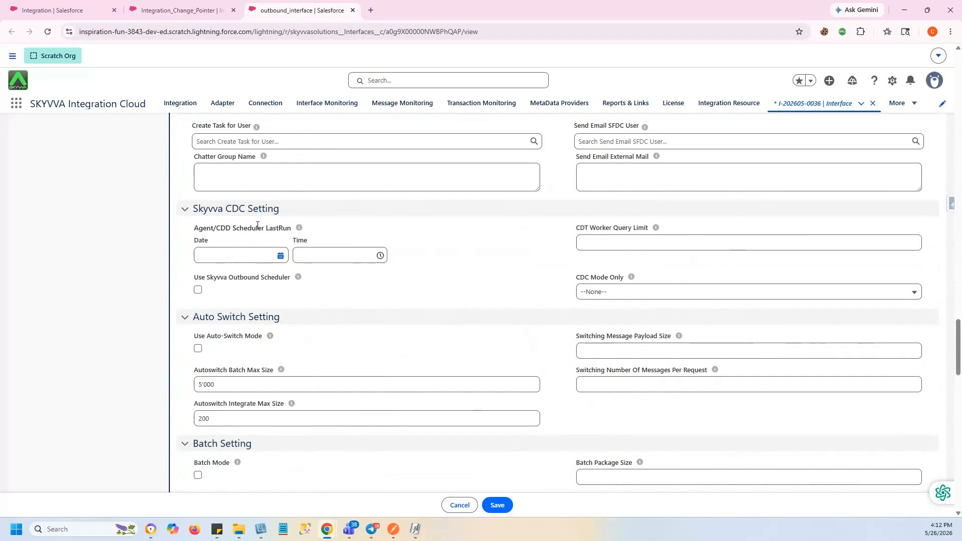
mouse_move(298, 228)
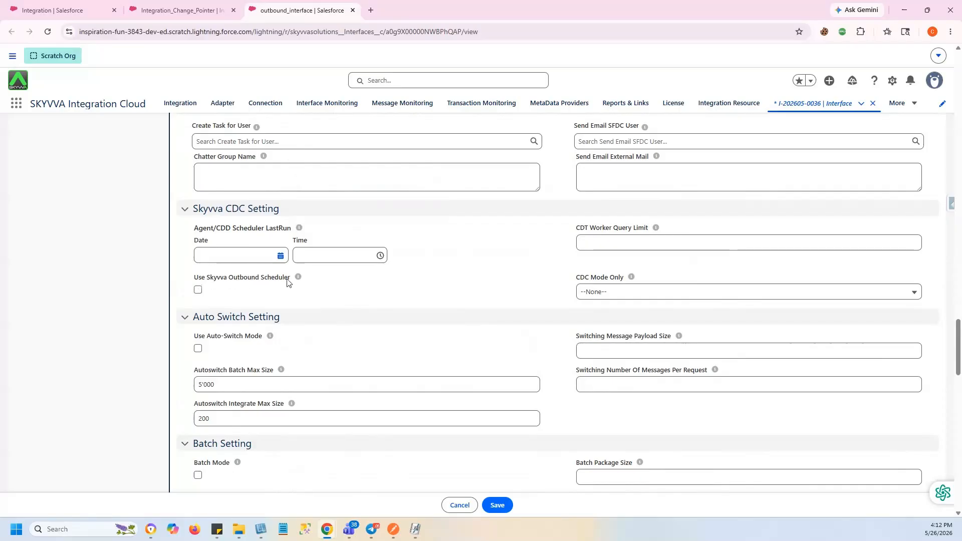
mouse_move(299, 278)
left_click(198, 290)
Review the CDC Mode Only options, keep the mode at --None--, and save the interface
mouse_move(657, 230)
mouse_move(631, 278)
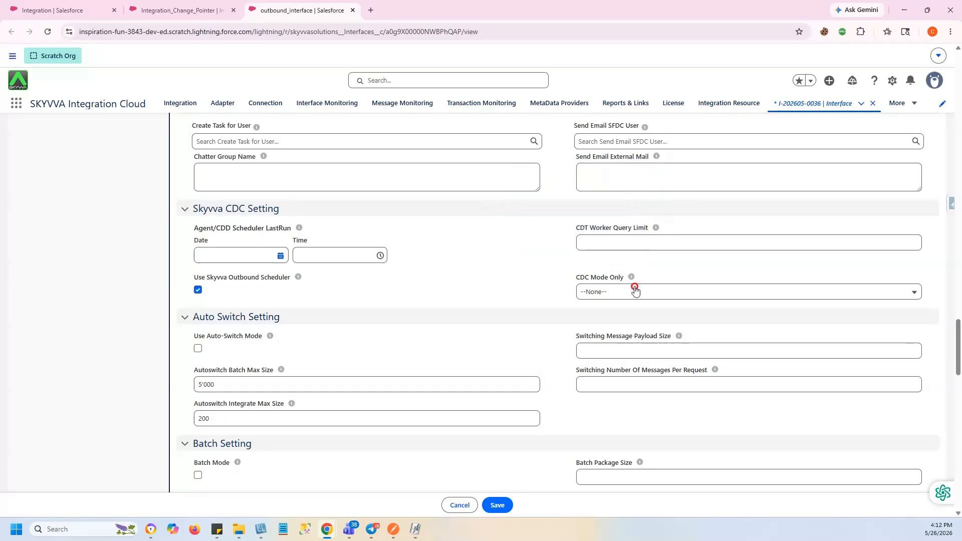
left_click(635, 292)
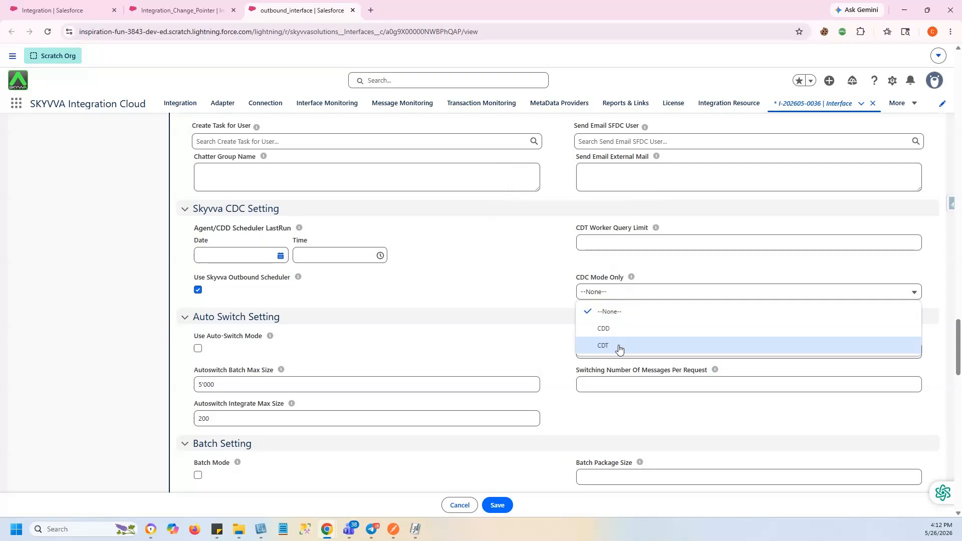
left_click(608, 313)
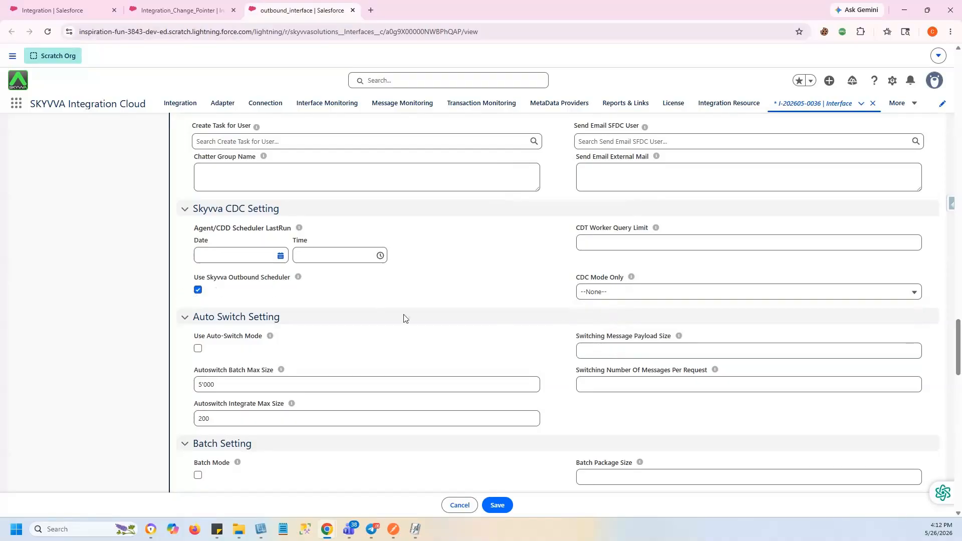
left_click(493, 506)
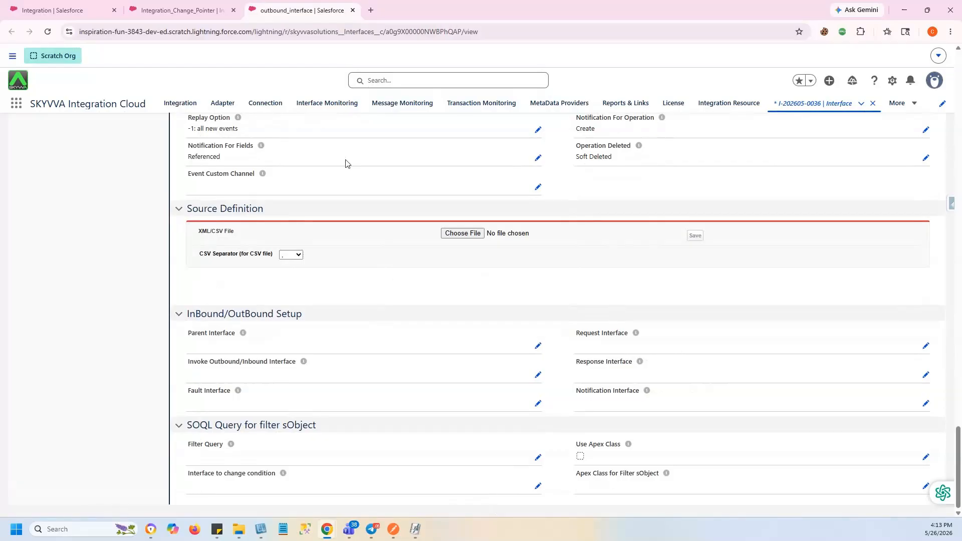
Open Salesforce Setup and go to the Flows page by searching for "flow"
left_click(892, 82)
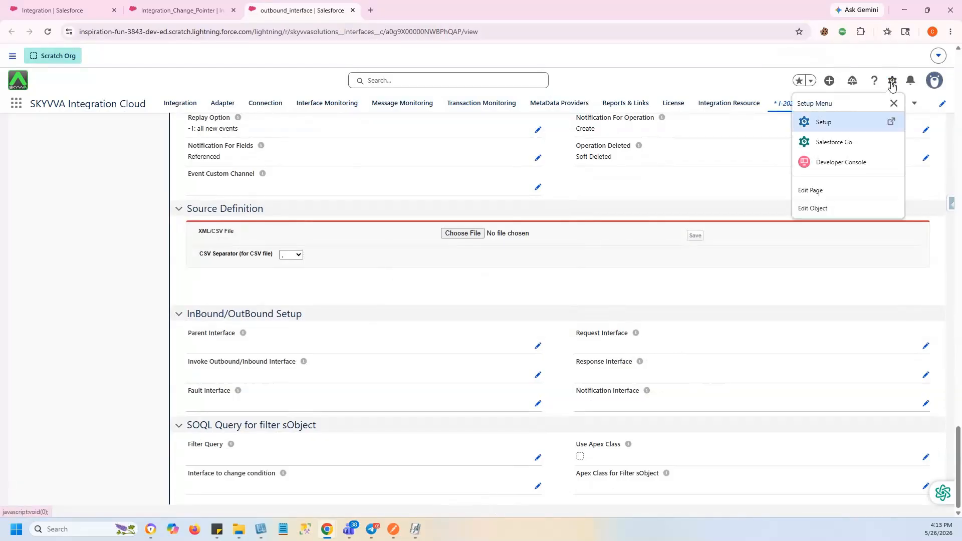
left_click(822, 123)
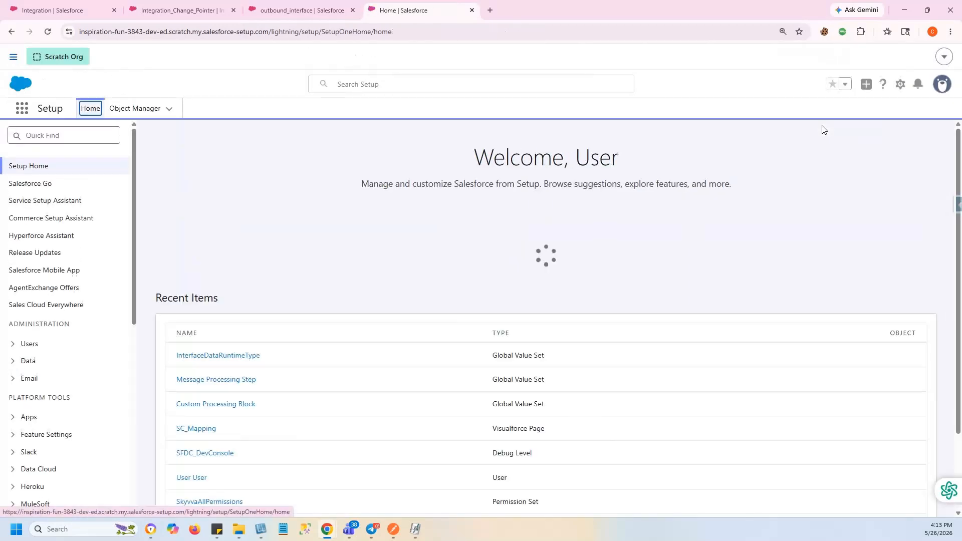
left_click(44, 136)
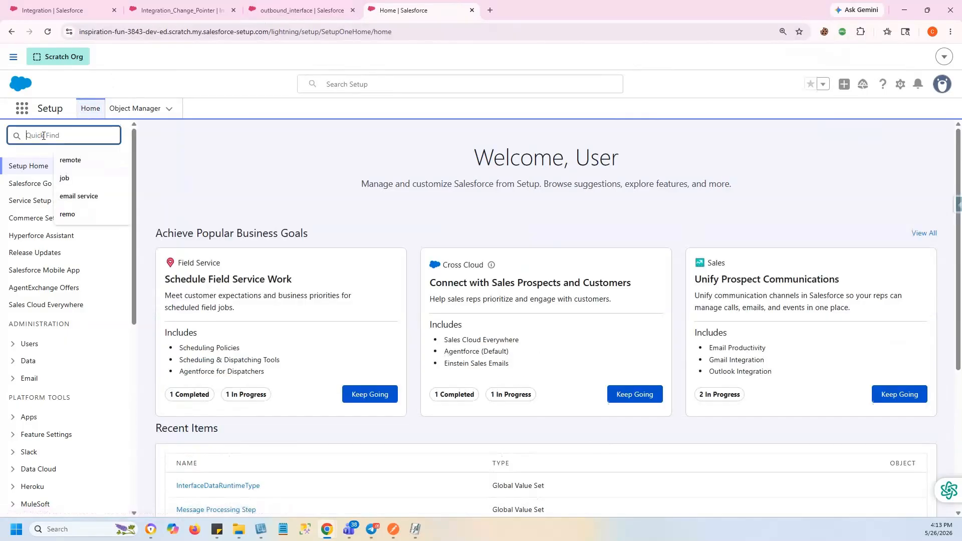
type("flow")
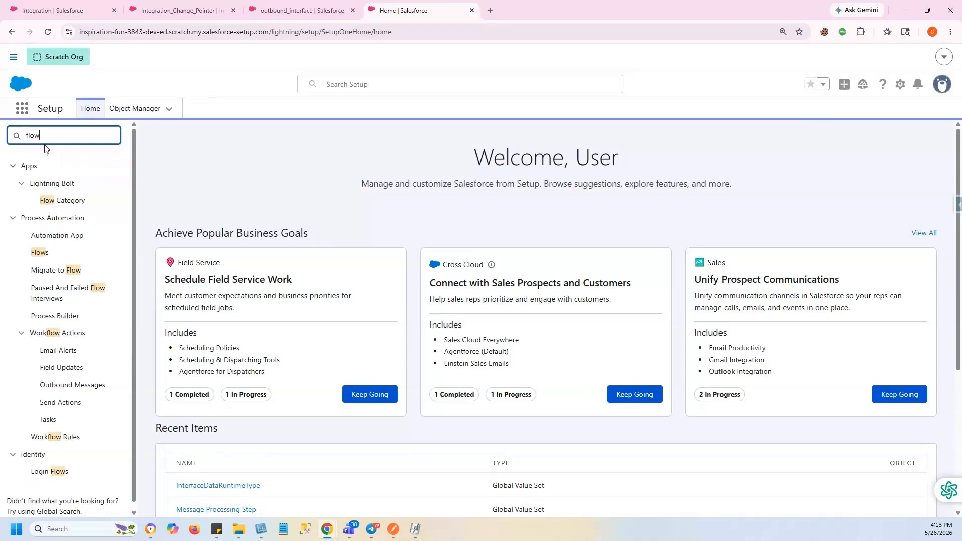
left_click(36, 255)
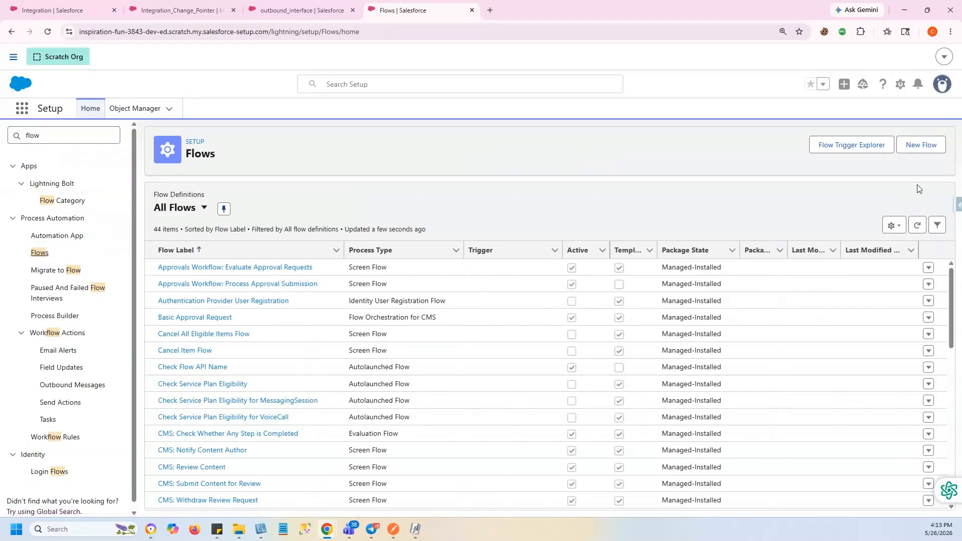
Create a new Record-Triggered Flow and choose Account as its triggering object
left_click(922, 145)
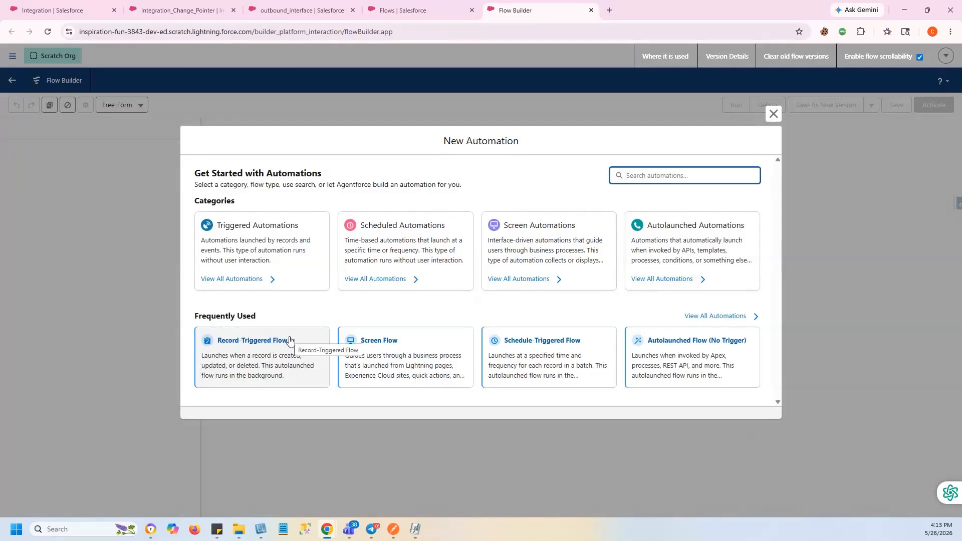
left_click(274, 357)
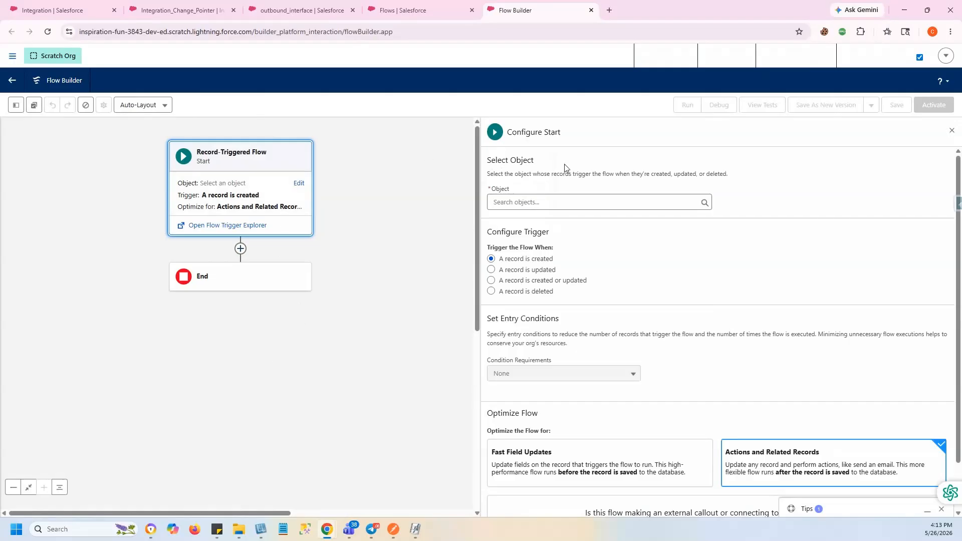
left_click(512, 203)
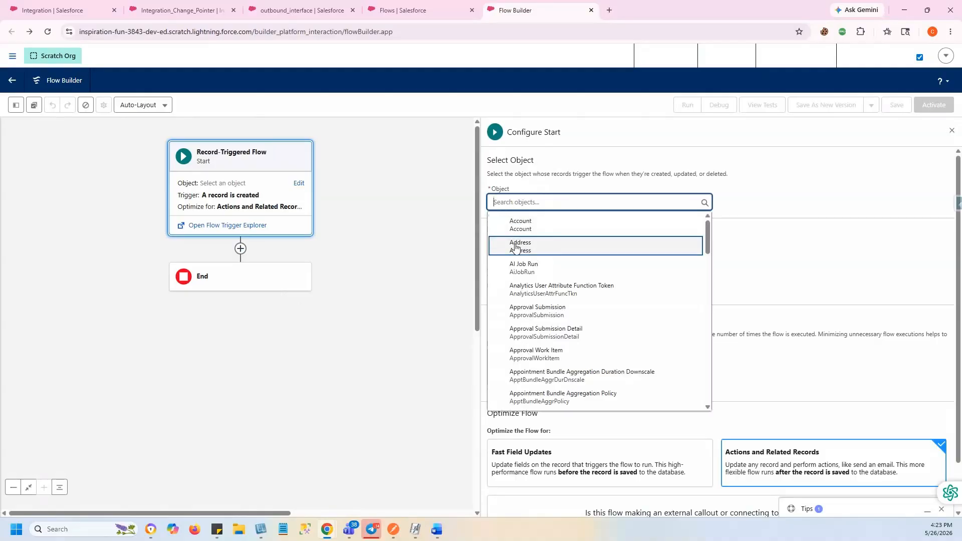
scroll(546, 325, "down", 2)
scroll(547, 324, "down", 6)
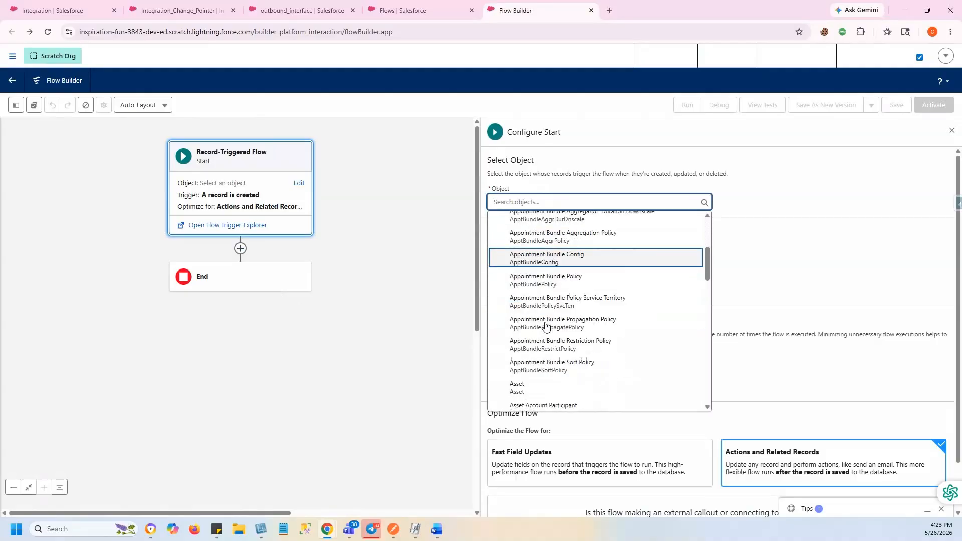
scroll(547, 325, "down", 4)
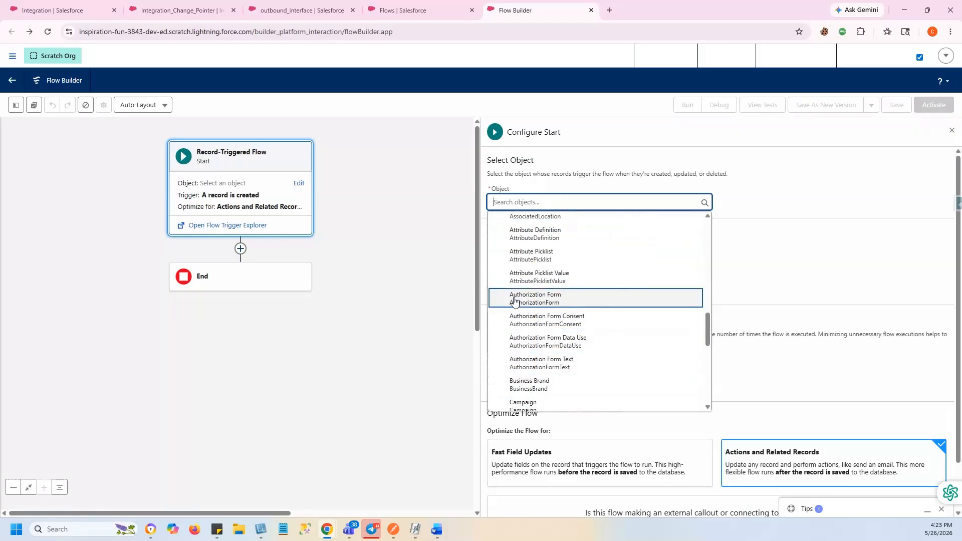
scroll(513, 291, "up", 10)
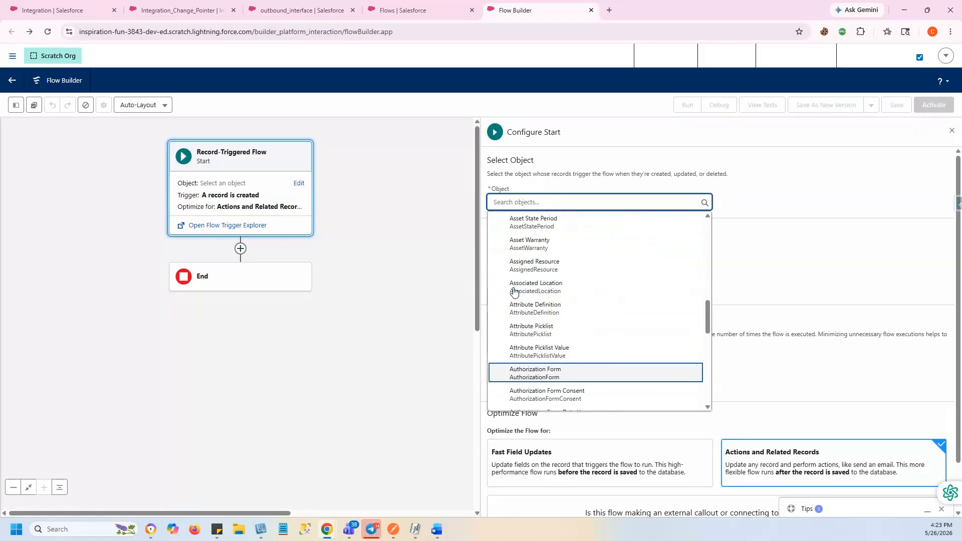
scroll(513, 292, "up", 2)
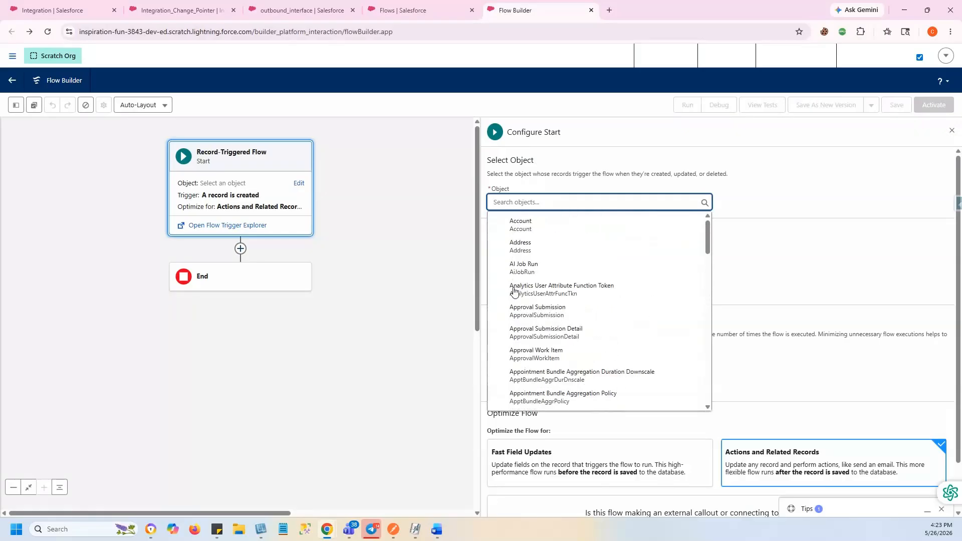
left_click(532, 226)
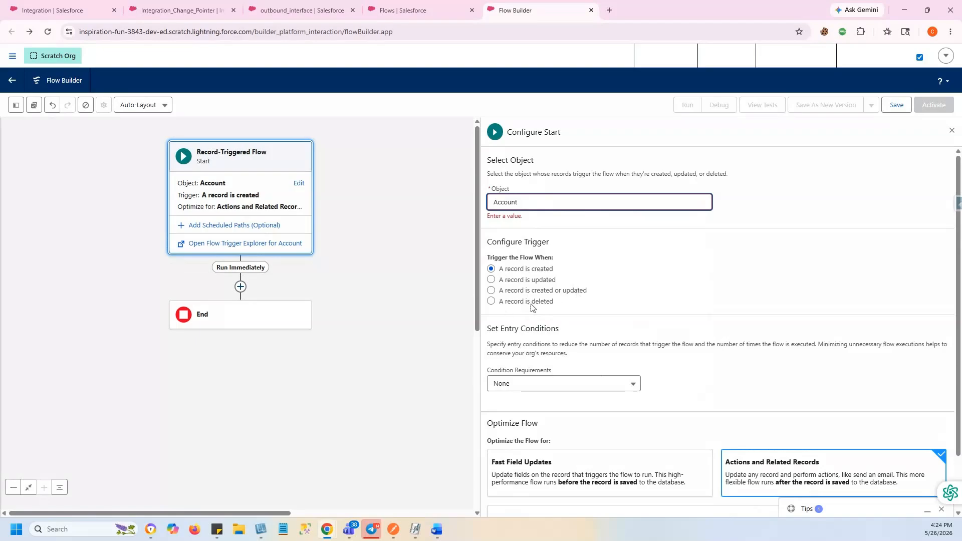
Trigger the flow when a record is created or updated, and set the condition requirements to All Conditions Are Met (AND)
left_click(490, 296)
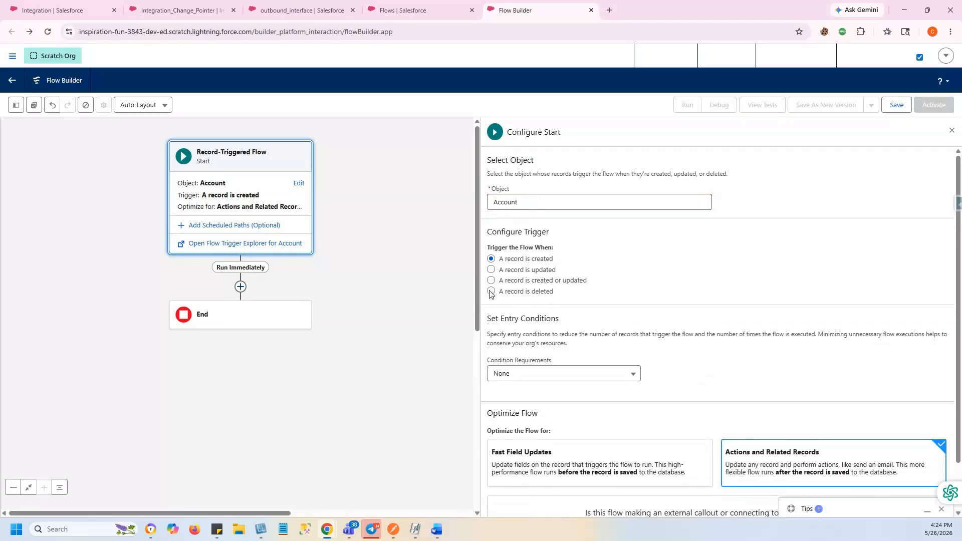
left_click(490, 284)
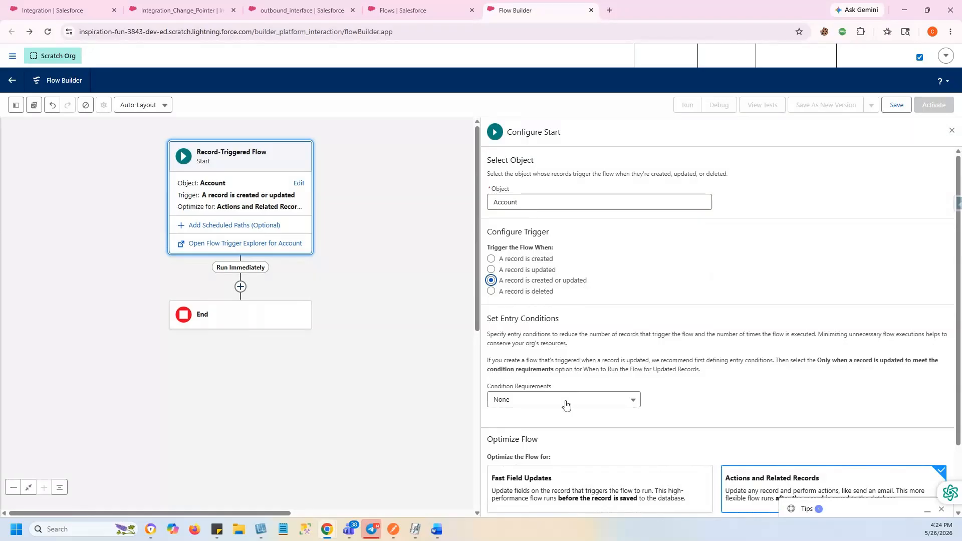
left_click(528, 397)
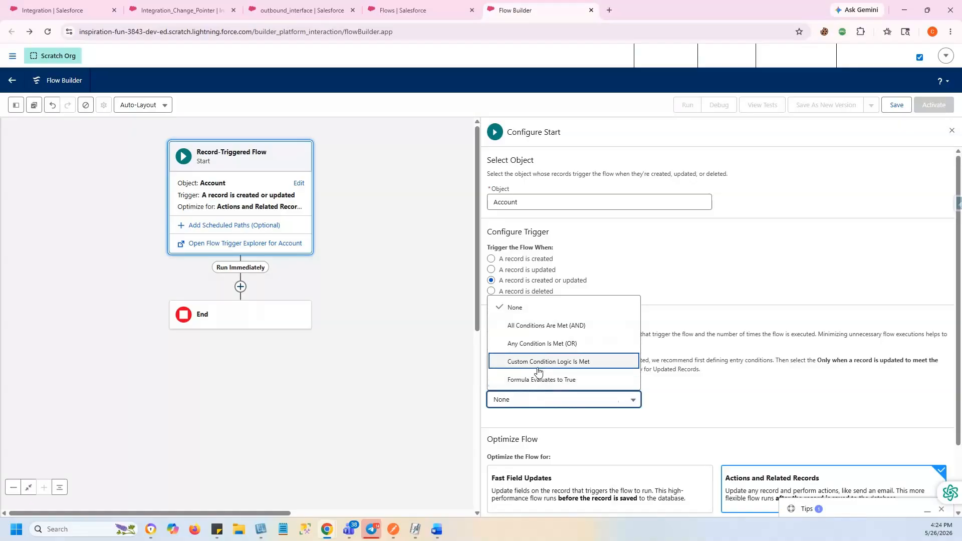
left_click(527, 335)
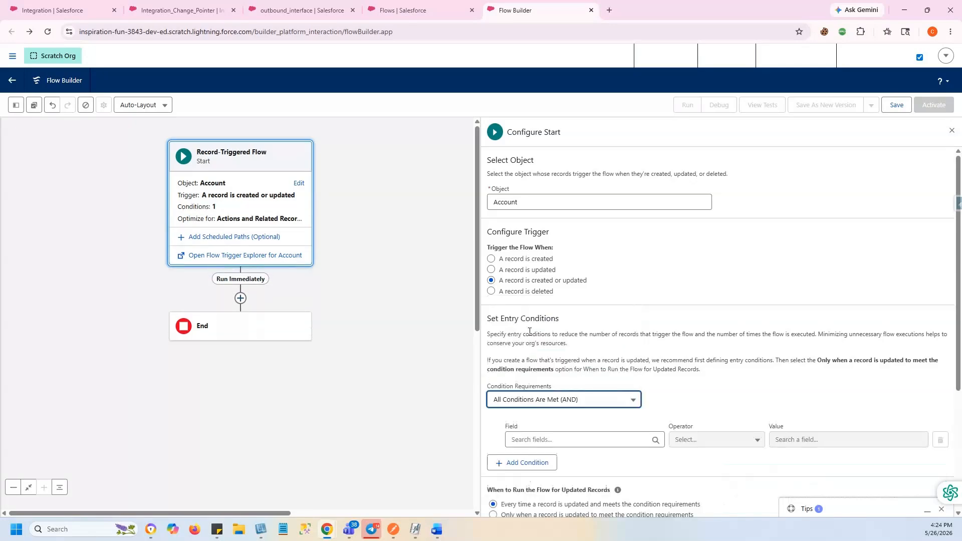
Define the first entry condition so the Account Number field Equals the required account number
left_click(532, 440)
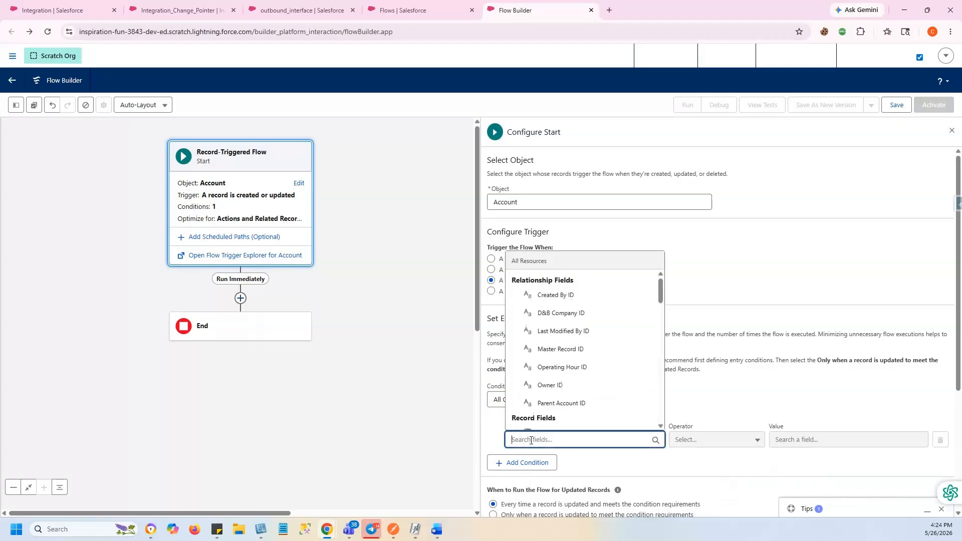
type("account")
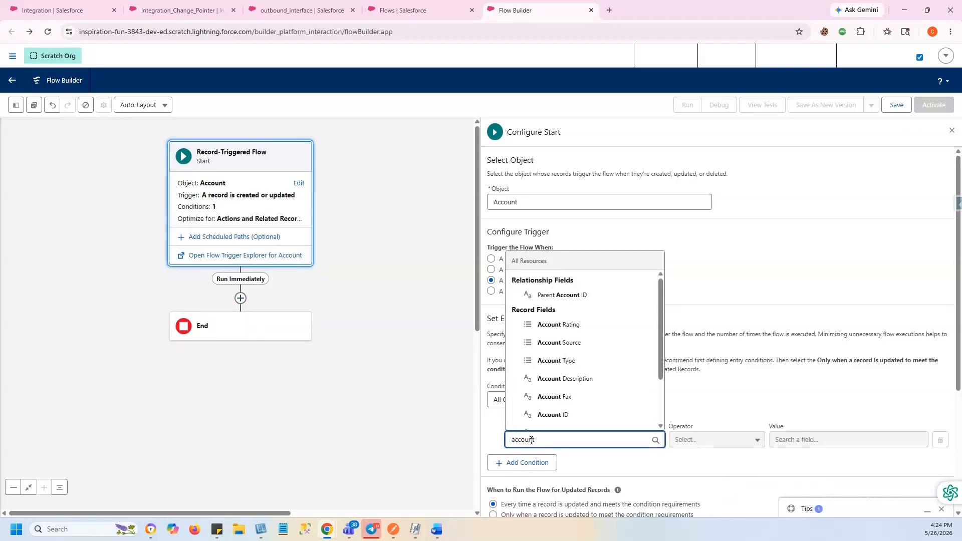
type(" num")
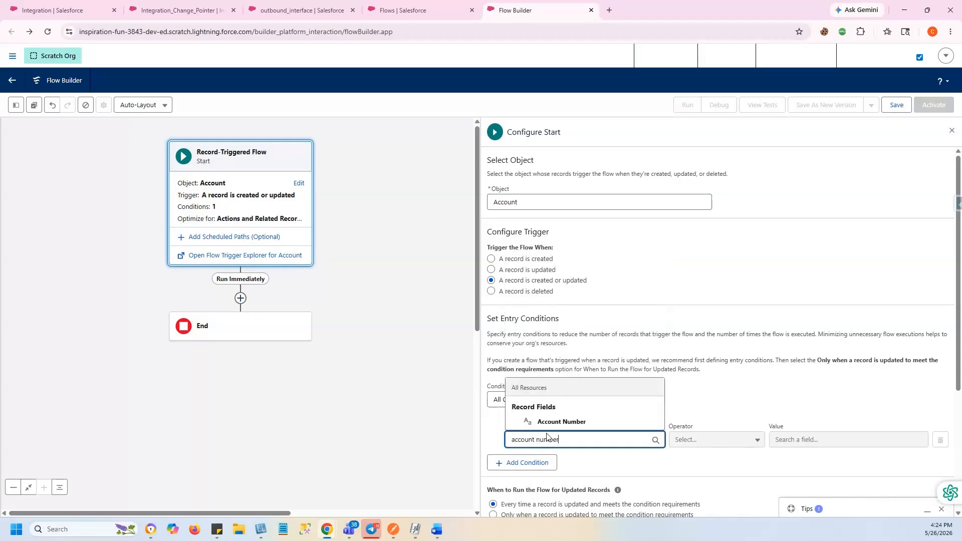
type("ber")
left_click(556, 422)
left_click(851, 443)
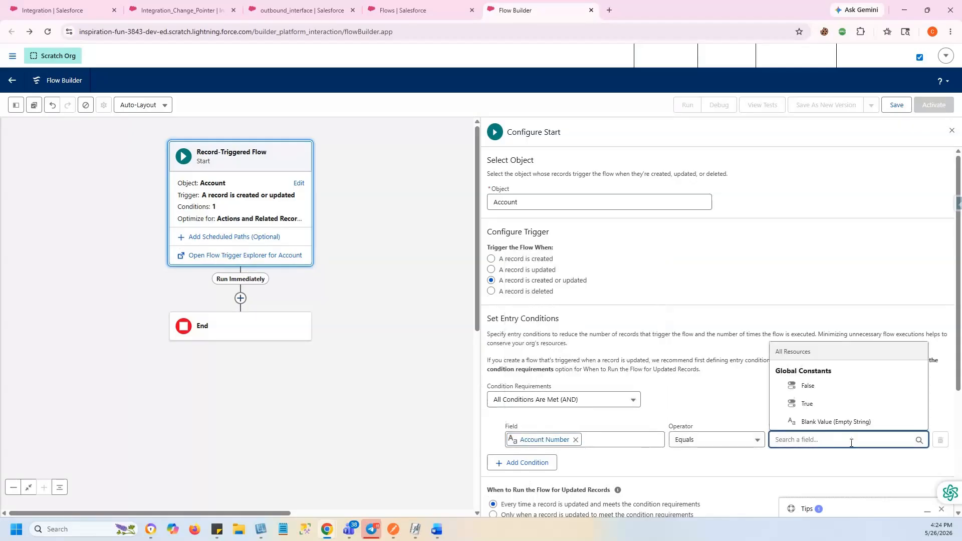
type("Acc001")
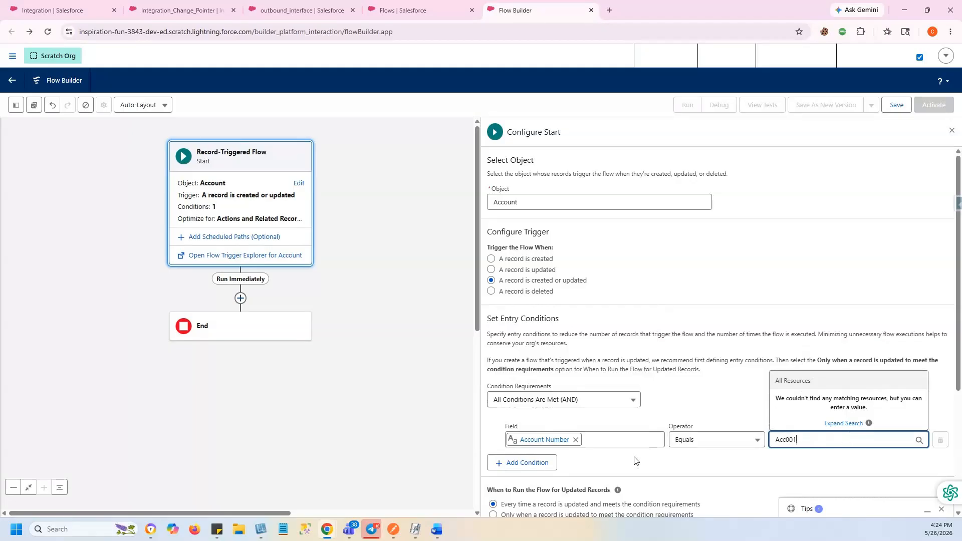
Add a second entry condition requiring Billing Country to Equal USA
left_click(518, 462)
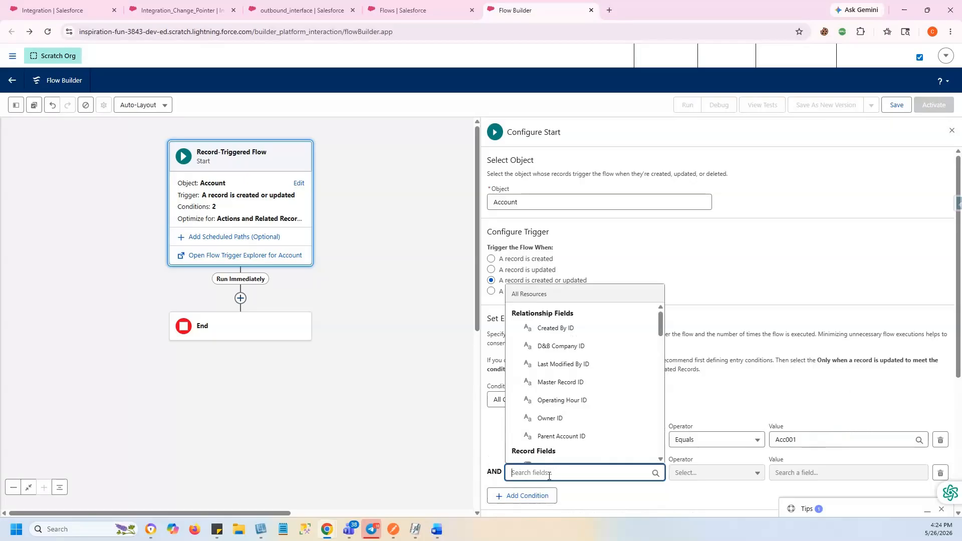
type("Billing")
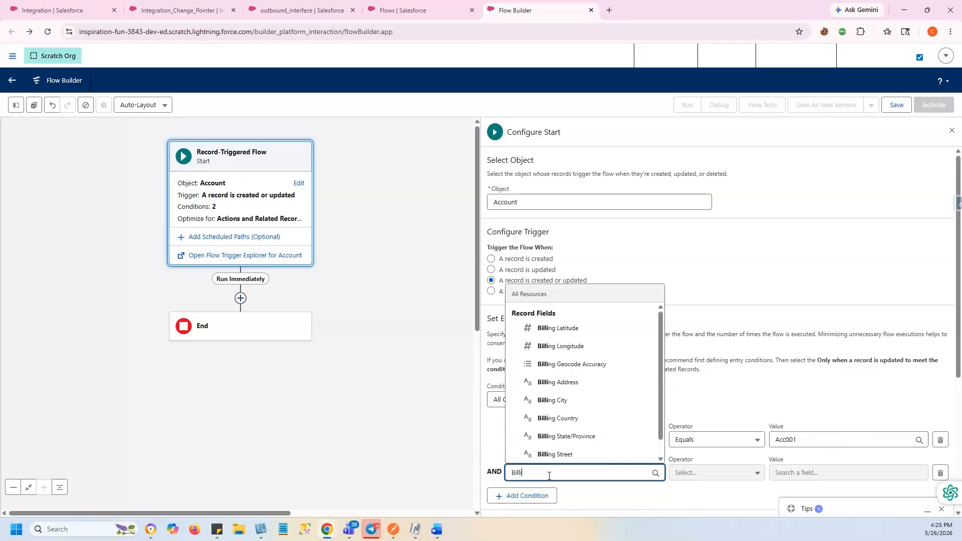
left_click(555, 418)
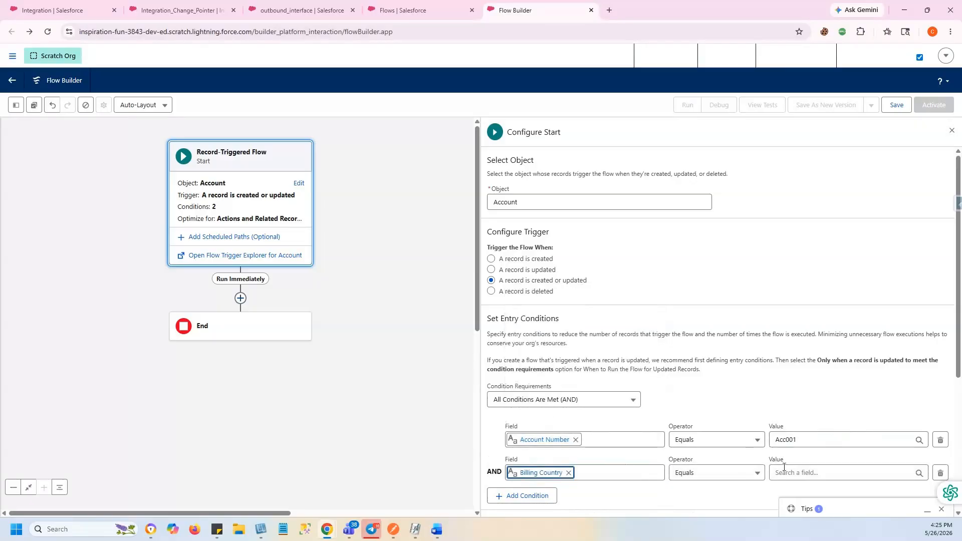
left_click(804, 473)
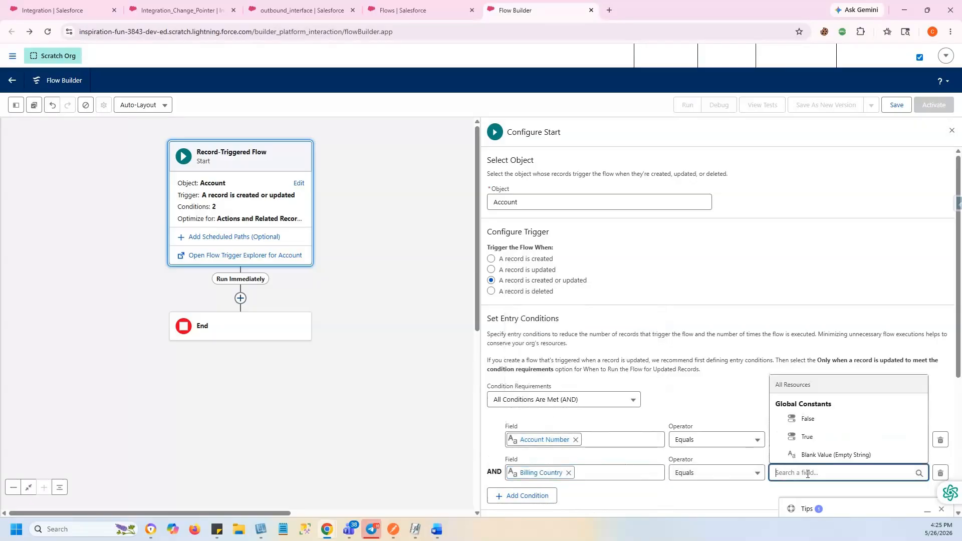
type("U")
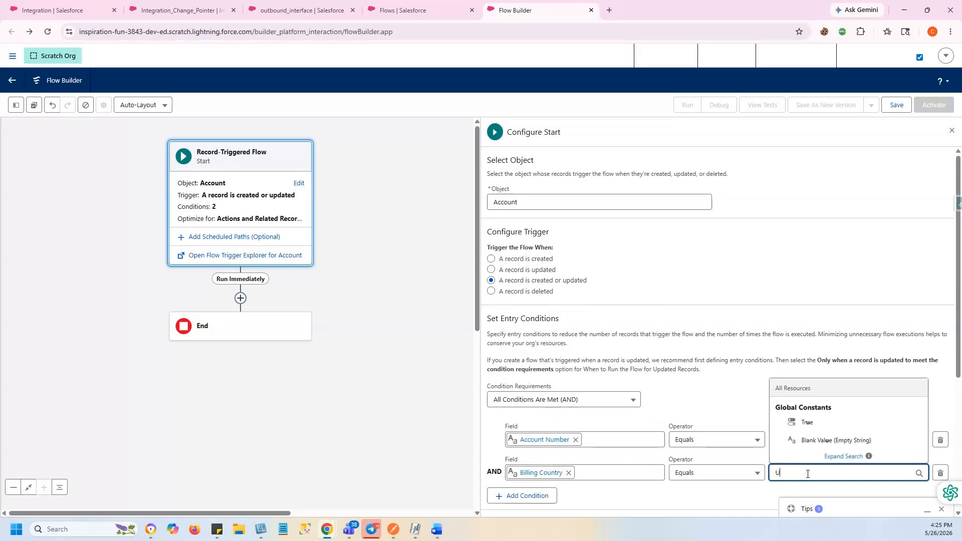
type("SA")
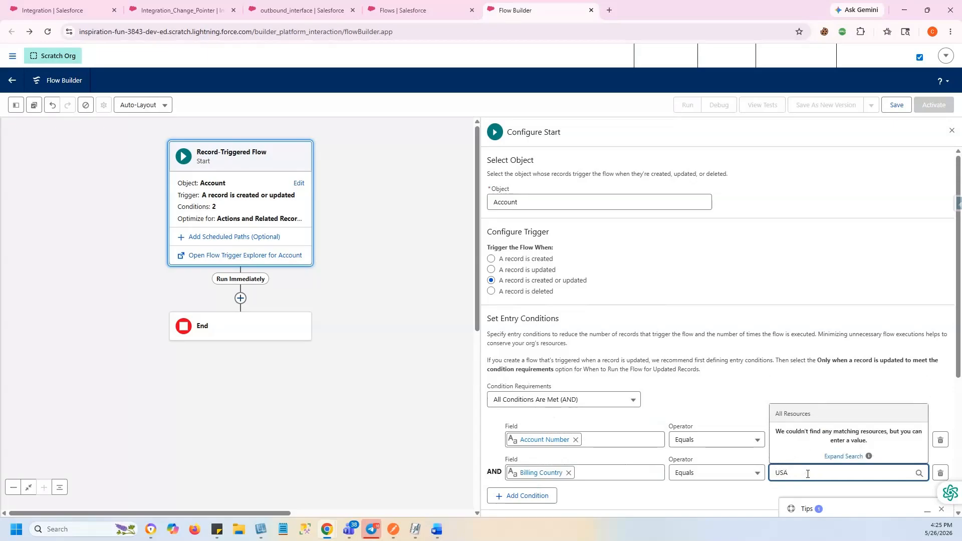
left_click(777, 493)
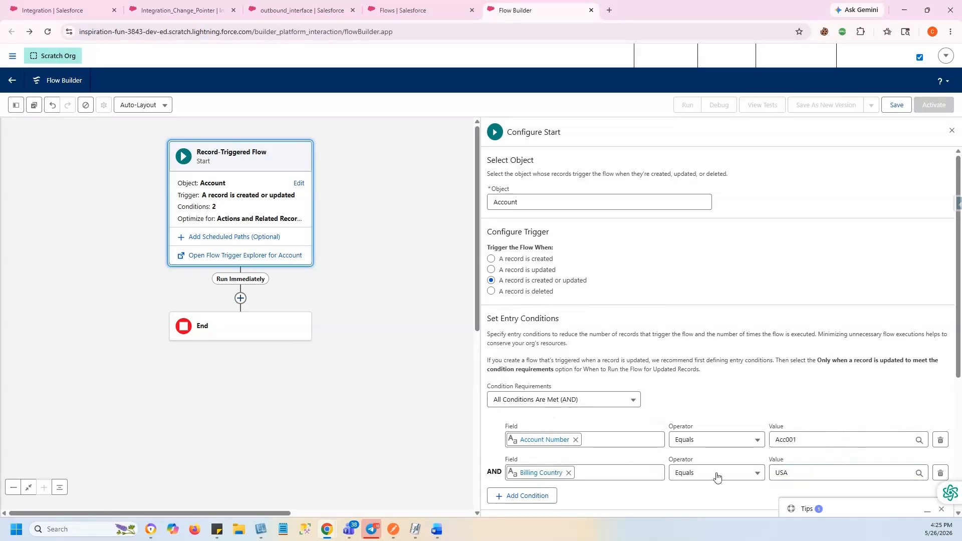
Save the flow with the label Trigger Flow and the API name Trigger_Flow
scroll(701, 477, "down", 1)
scroll(684, 477, "down", 1)
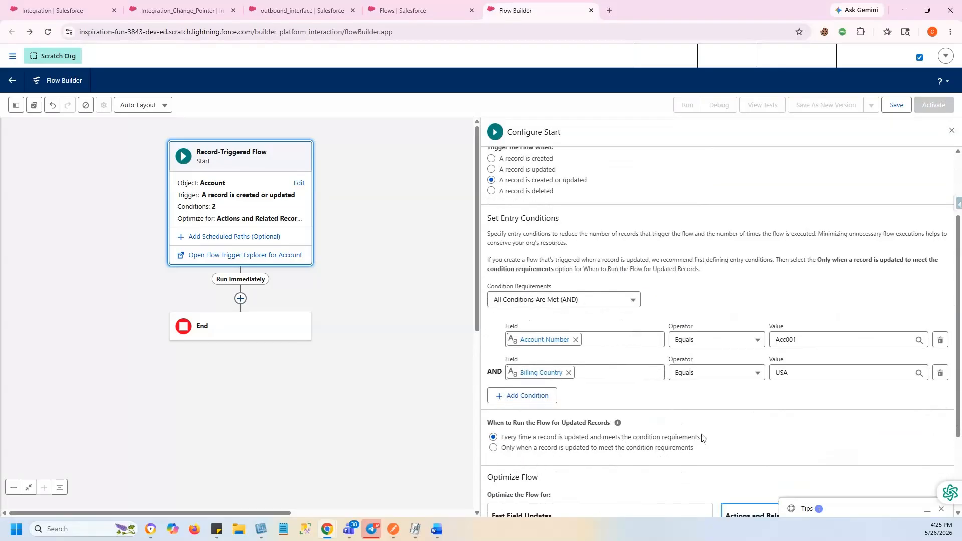
scroll(704, 439, "down", 3)
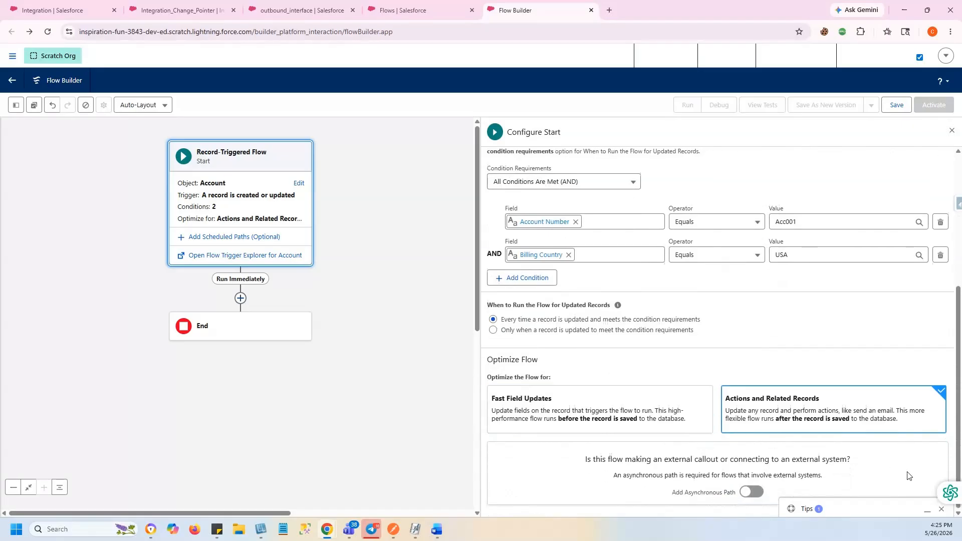
left_click(896, 105)
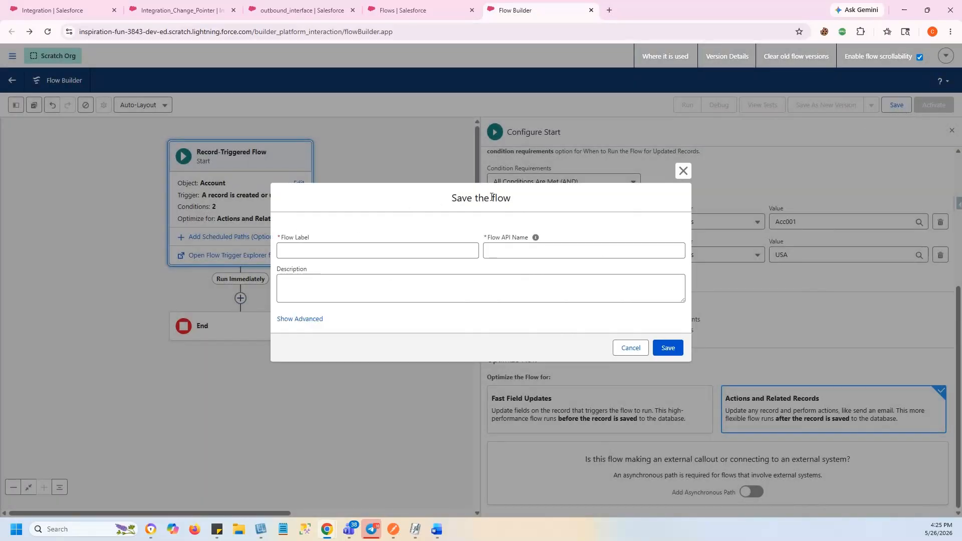
left_click(293, 251)
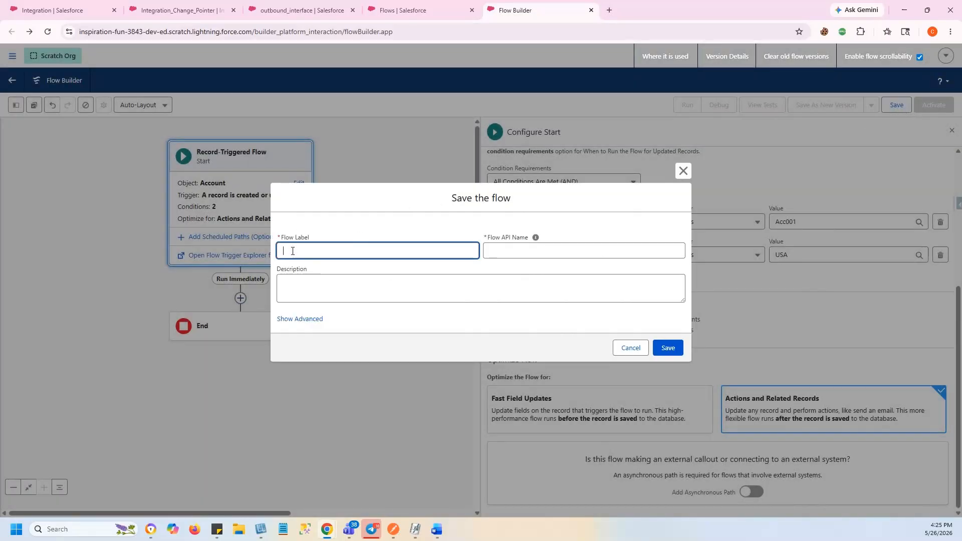
type("Trigger Flow")
left_click(501, 251)
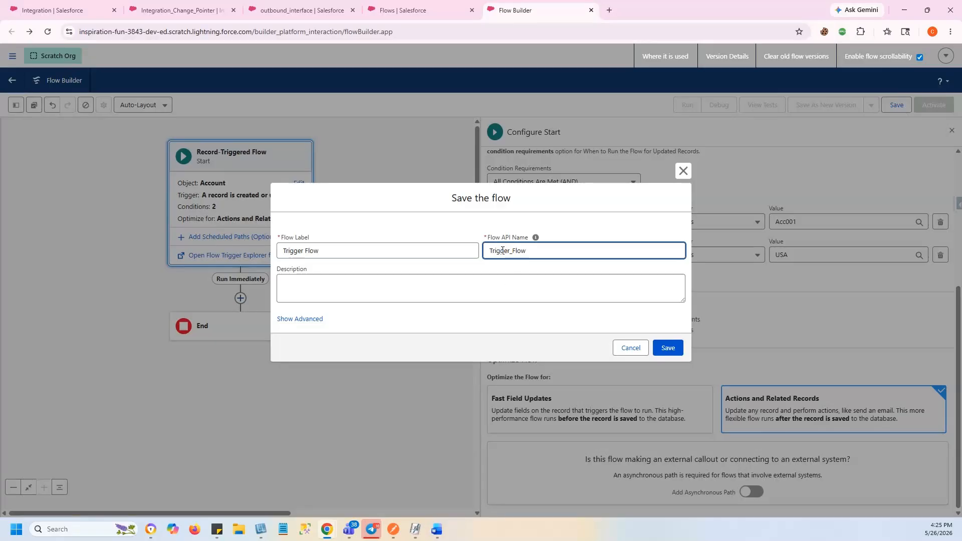
left_click(683, 350)
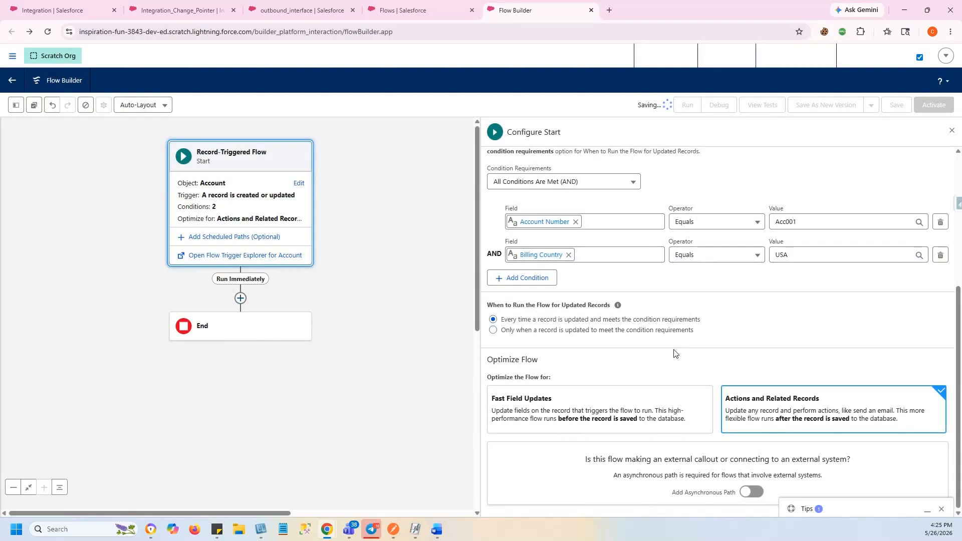
Add a Create Change Pointer action to the Run Immediately path and label it New Change Pointer
left_click(241, 298)
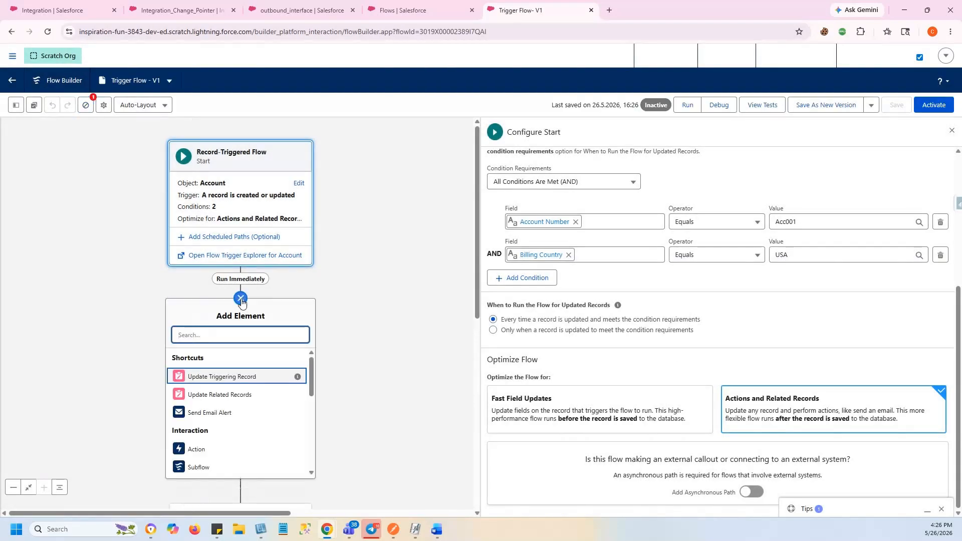
left_click(237, 451)
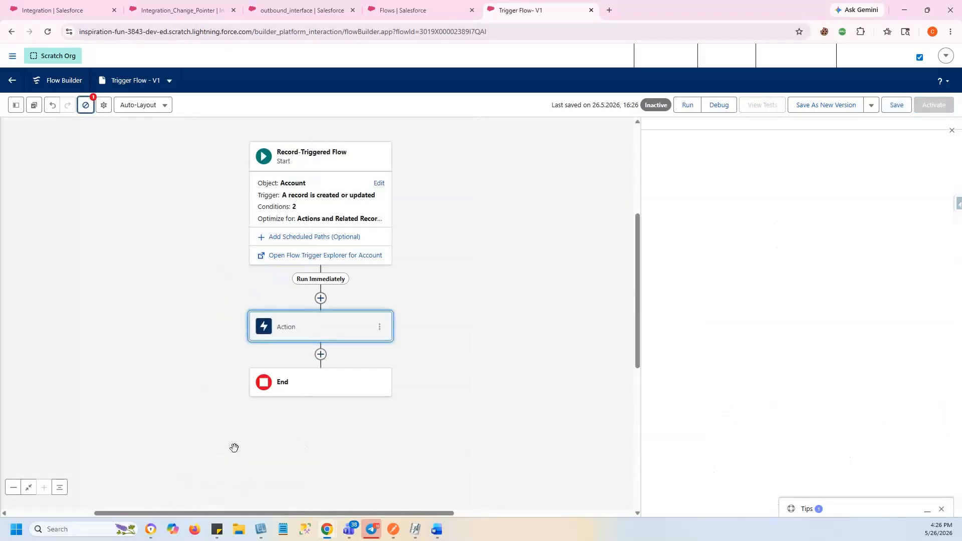
left_click(823, 177)
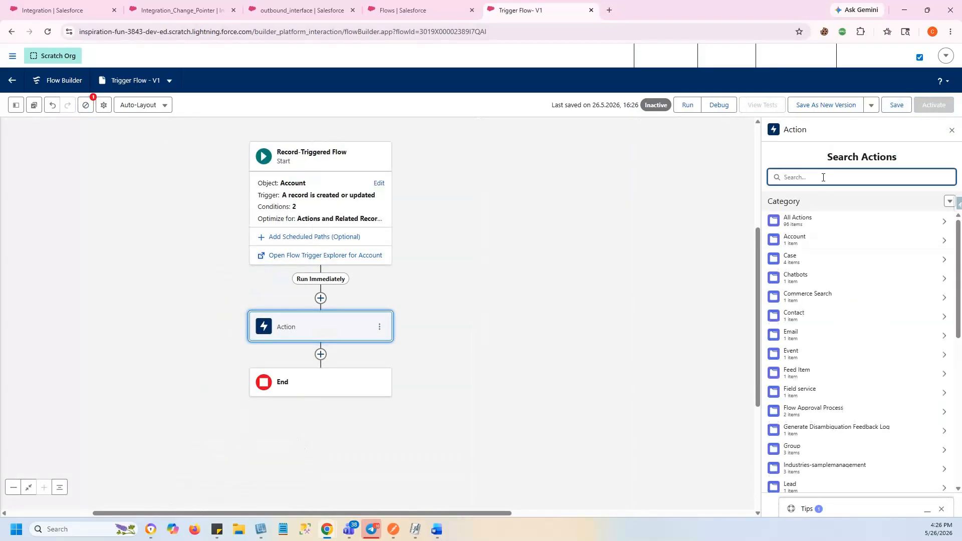
type("change")
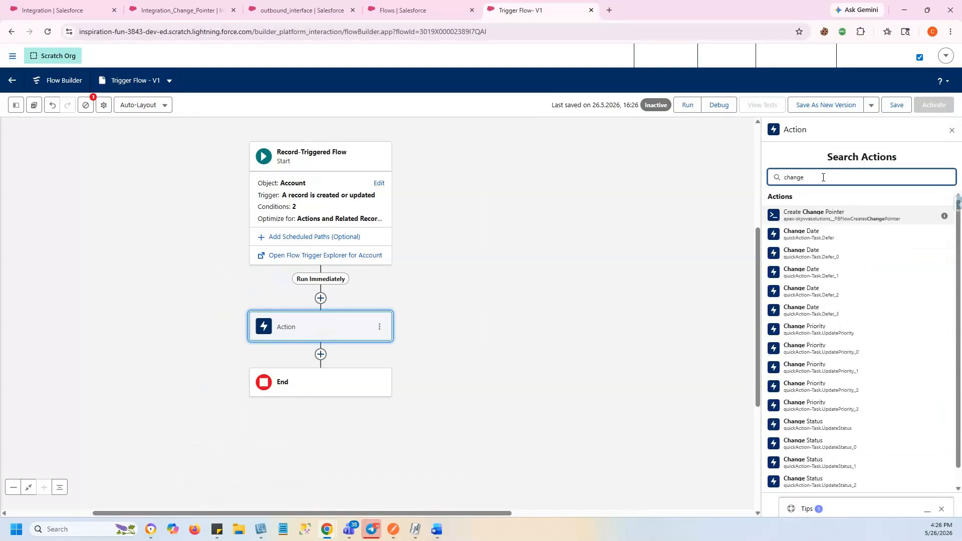
left_click(856, 217)
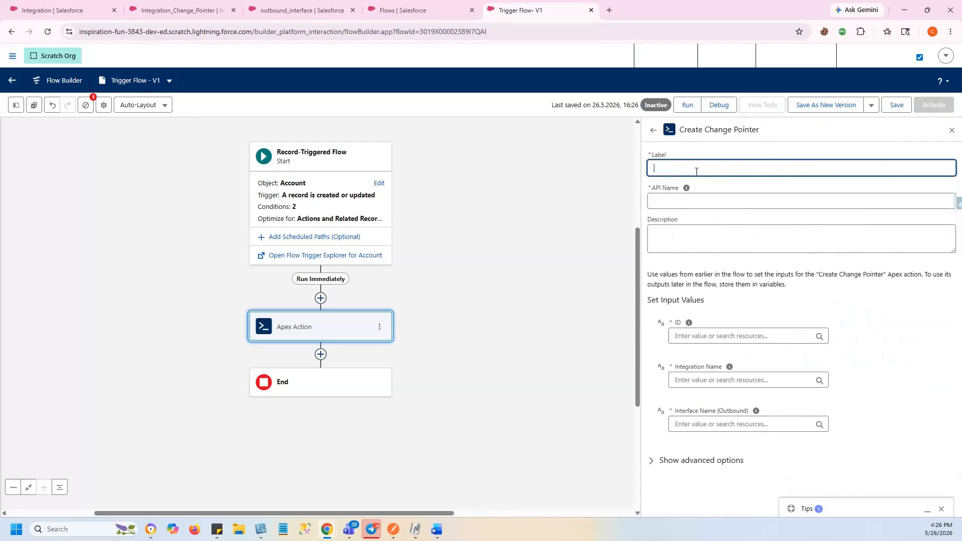
type("New Change Pointer")
left_click(687, 197)
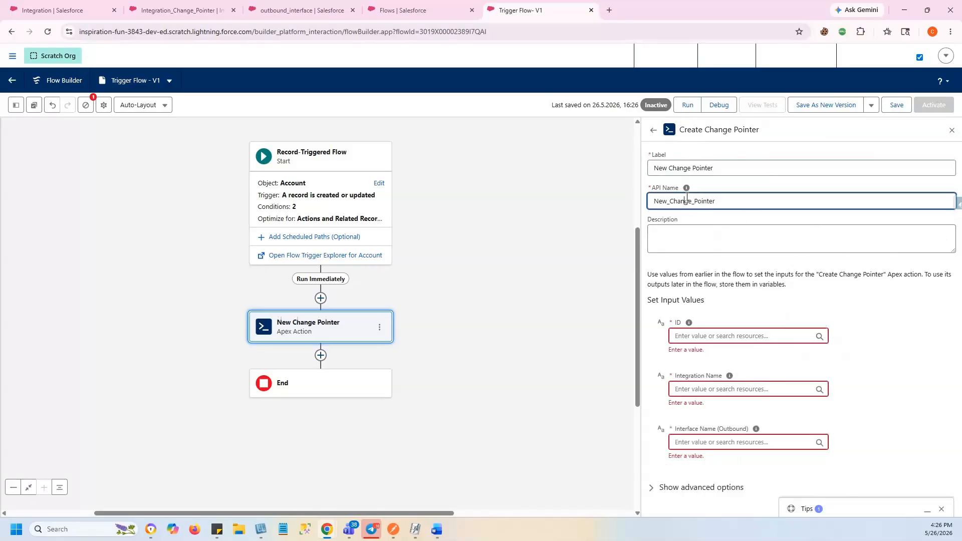
Set the action's ID input to the Account ID of the Triggering Account
left_click(702, 339)
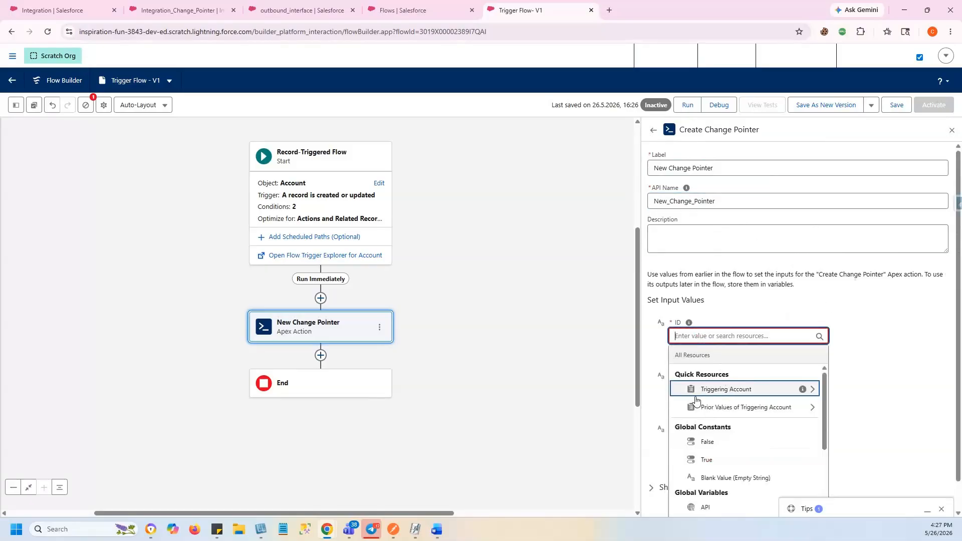
left_click(763, 394)
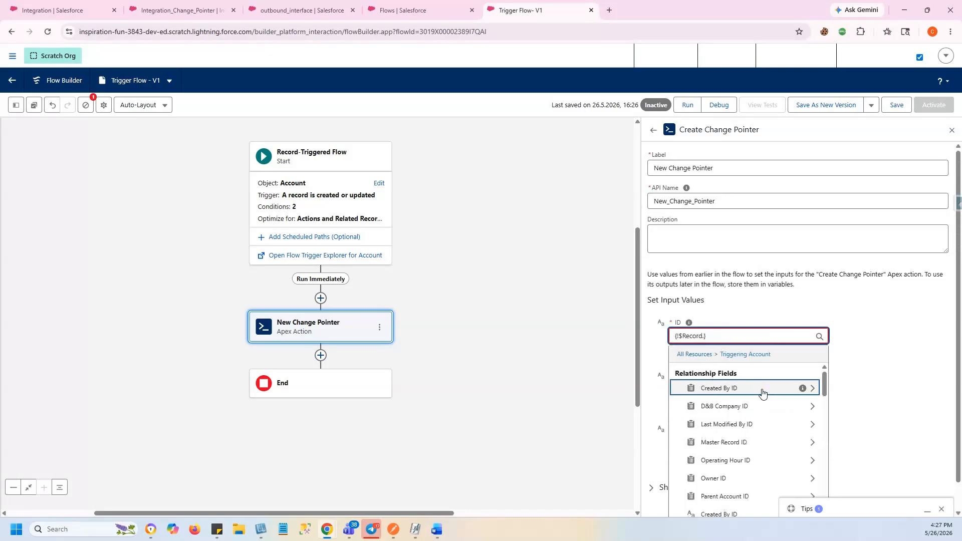
scroll(741, 398, "down", 10)
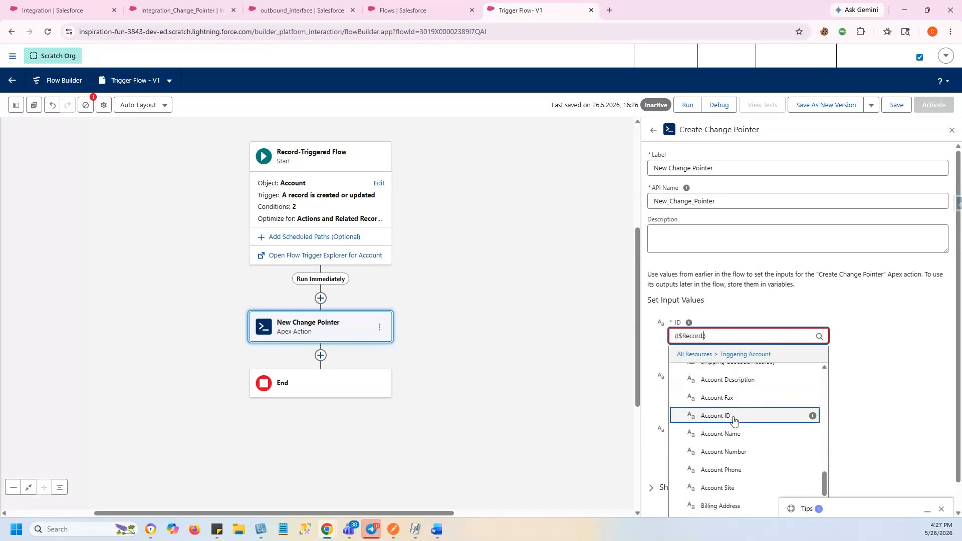
left_click(733, 419)
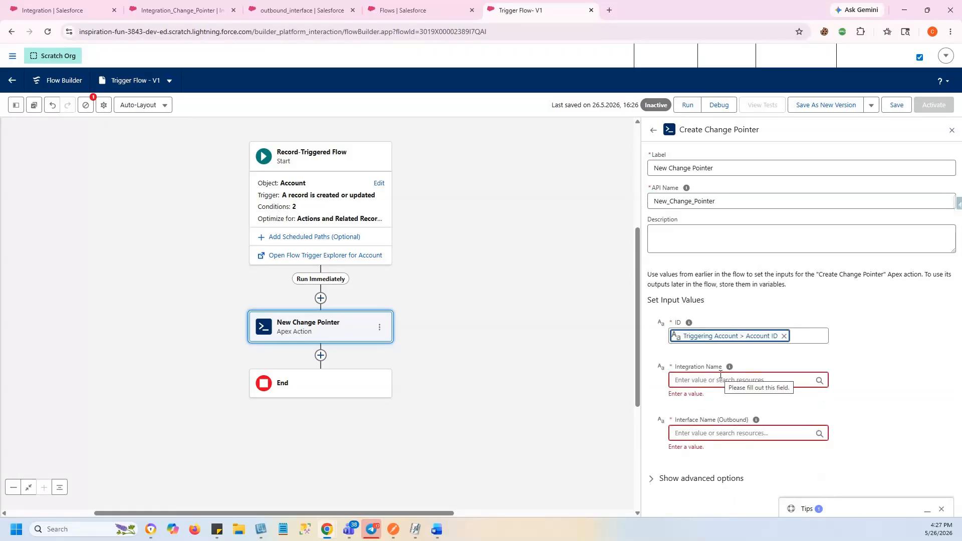
Copy the name Integration_Change_Pointer from its integration record into the action's Integration Name input
left_click(180, 10)
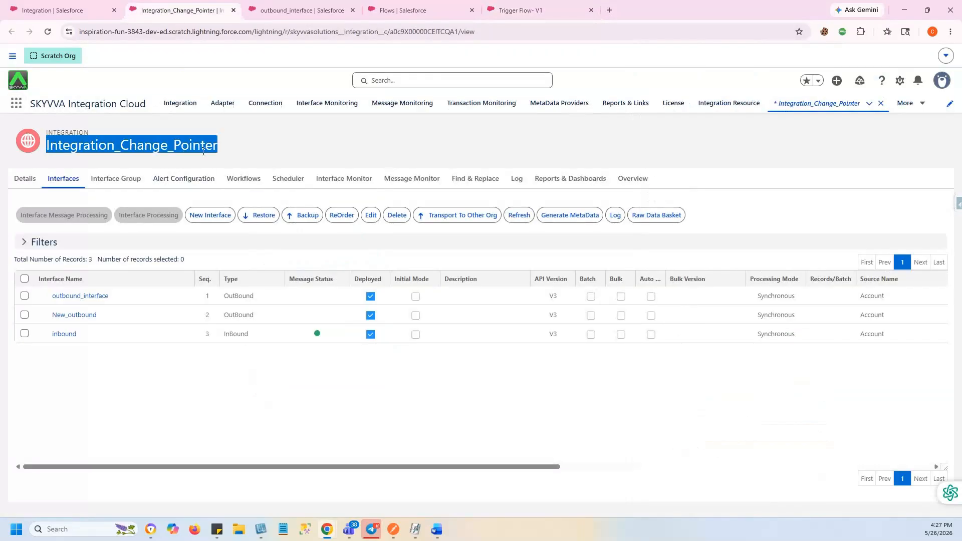
left_click_drag(226, 153, 47, 153)
key("ctrl+c")
left_click(521, 10)
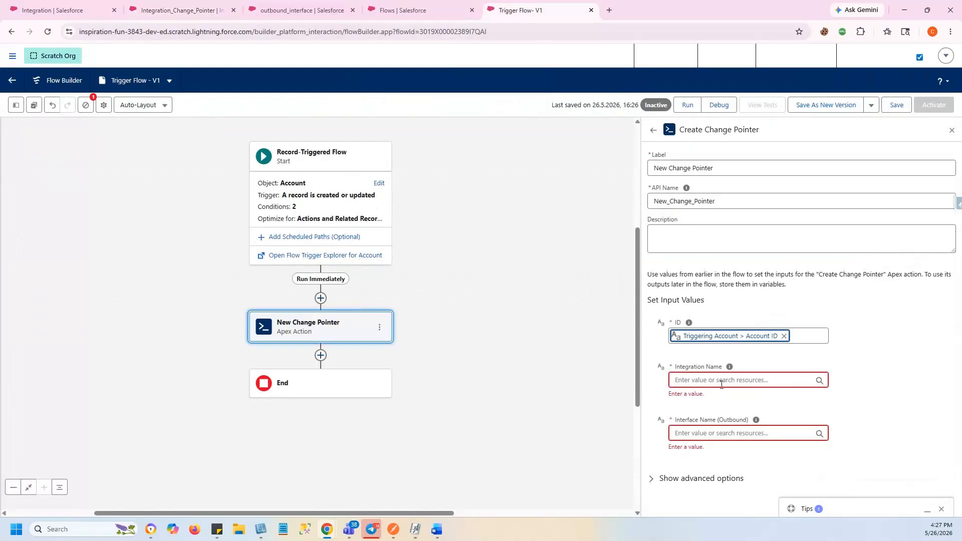
left_click(722, 381)
key("ctrl+v")
Copy the name outbound_interface from its interface record into Interface Name (Outbound), and save the flow as a new version
left_click(285, 11)
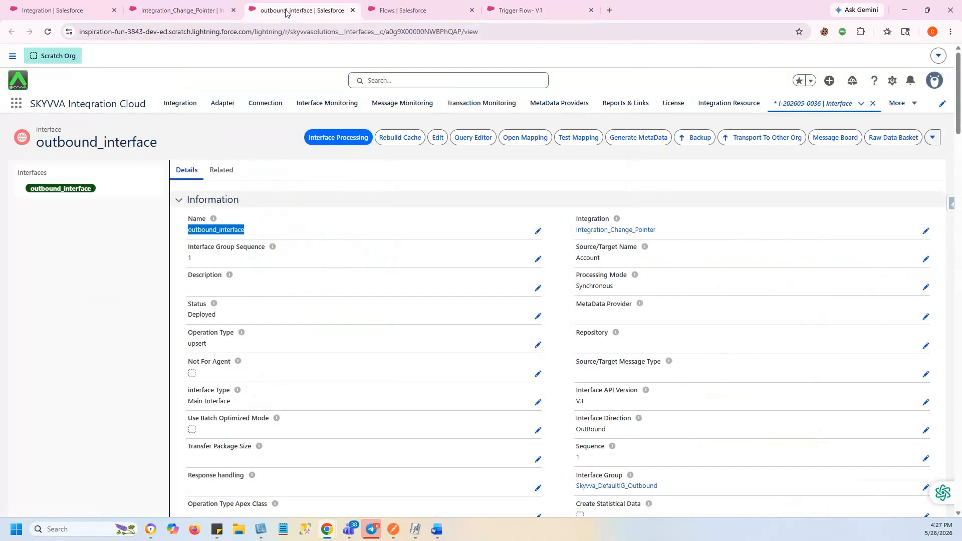
left_click(286, 218)
double_click(231, 227)
key("ctrl+c")
left_click(521, 10)
left_click(739, 425)
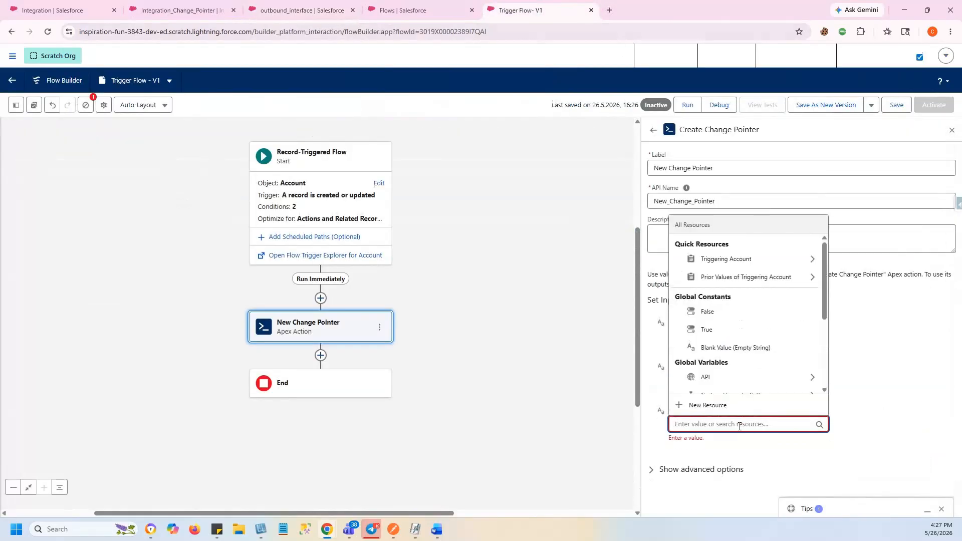
key("ctrl+v")
left_click(776, 460)
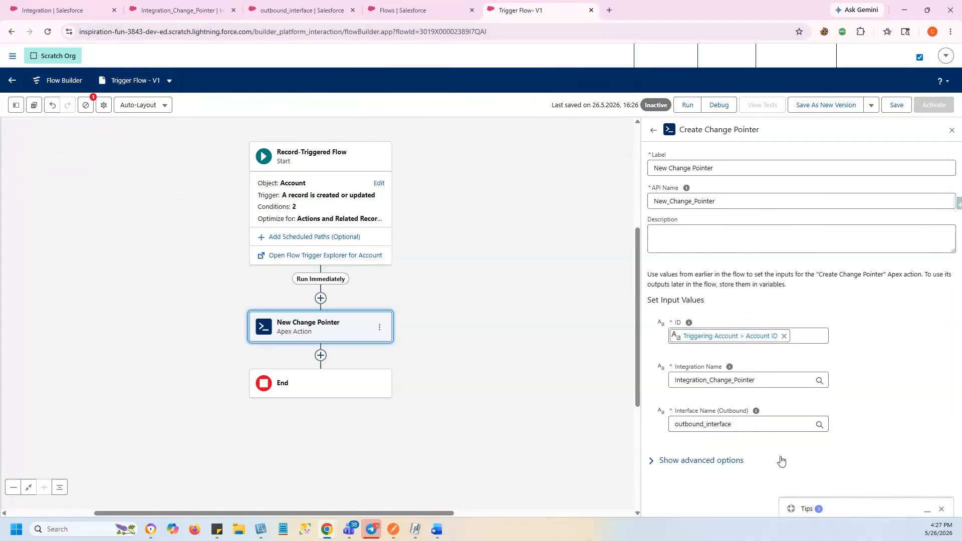
left_click(836, 107)
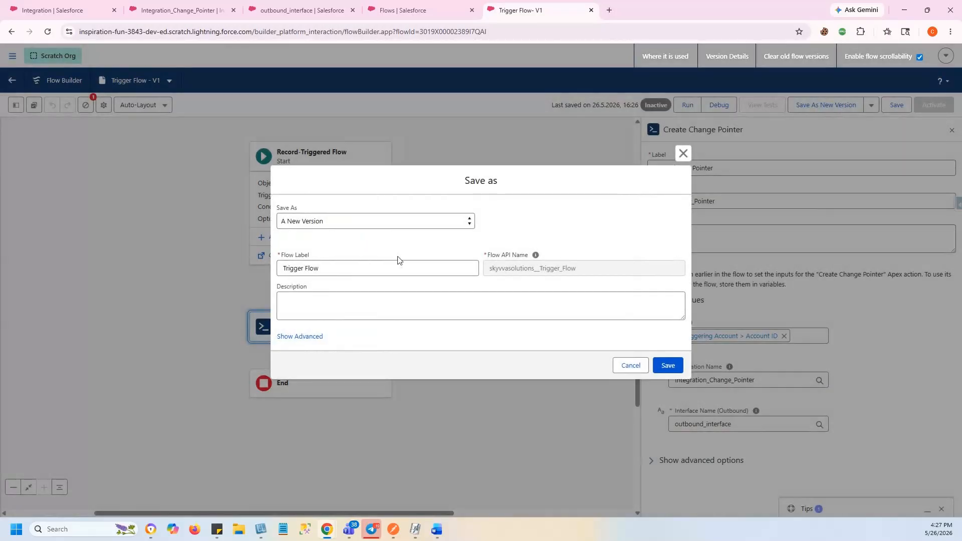
left_click(667, 371)
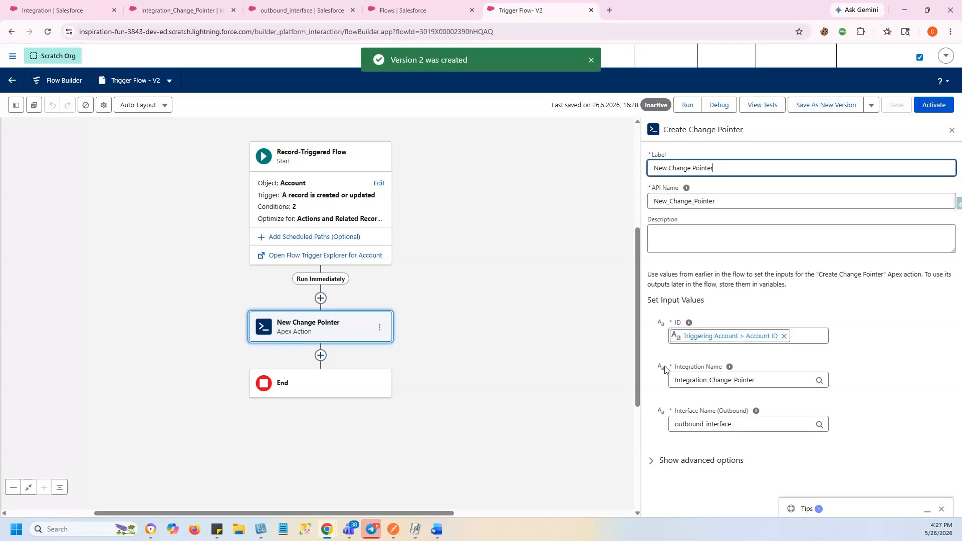
Activate version 2 of Trigger Flow and review its Account object, trigger and entry conditions
left_click(933, 110)
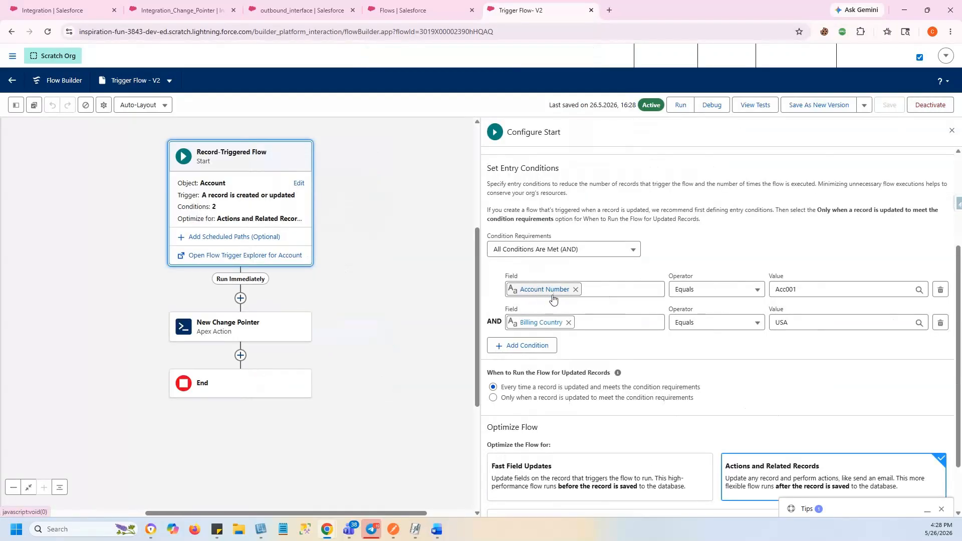
scroll(555, 299, "up", 1)
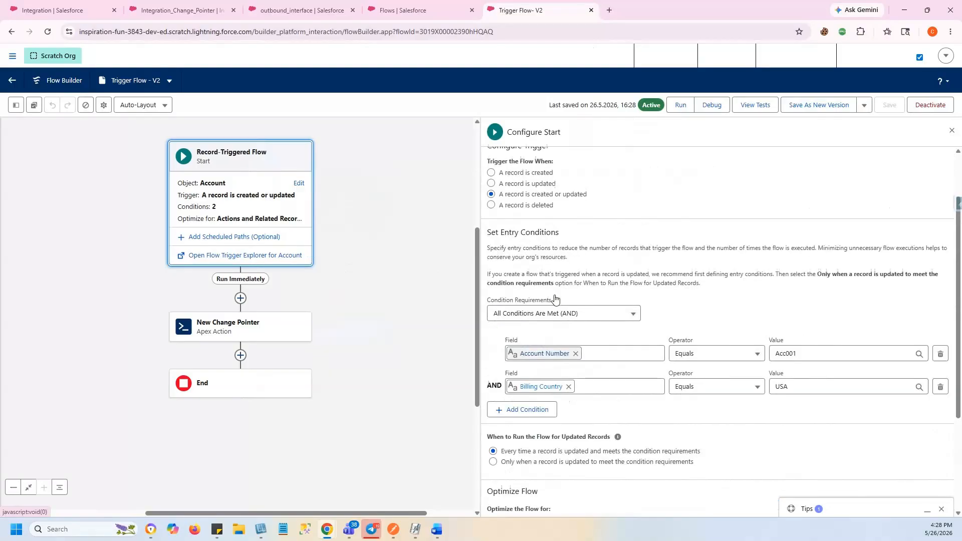
scroll(554, 299, "up", 2)
left_click(518, 199)
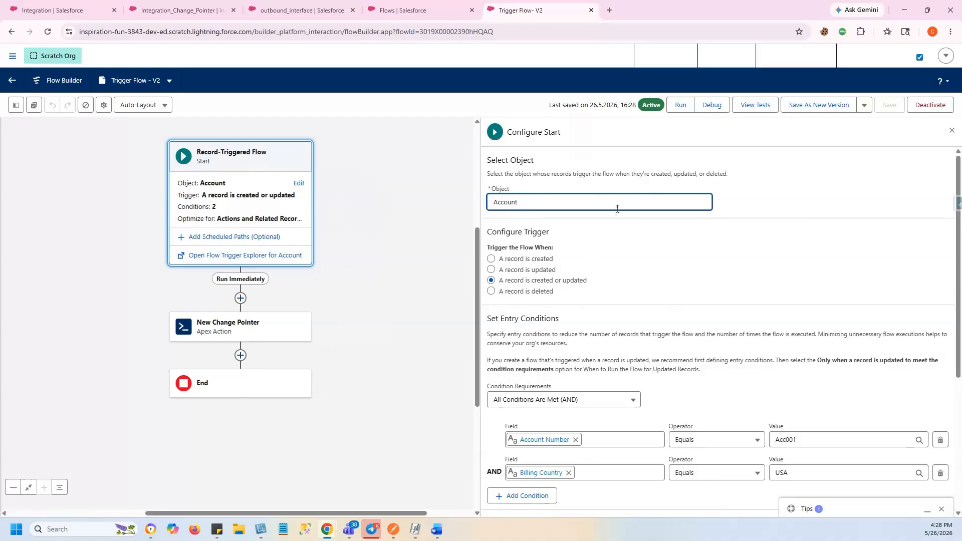
mouse_move(650, 107)
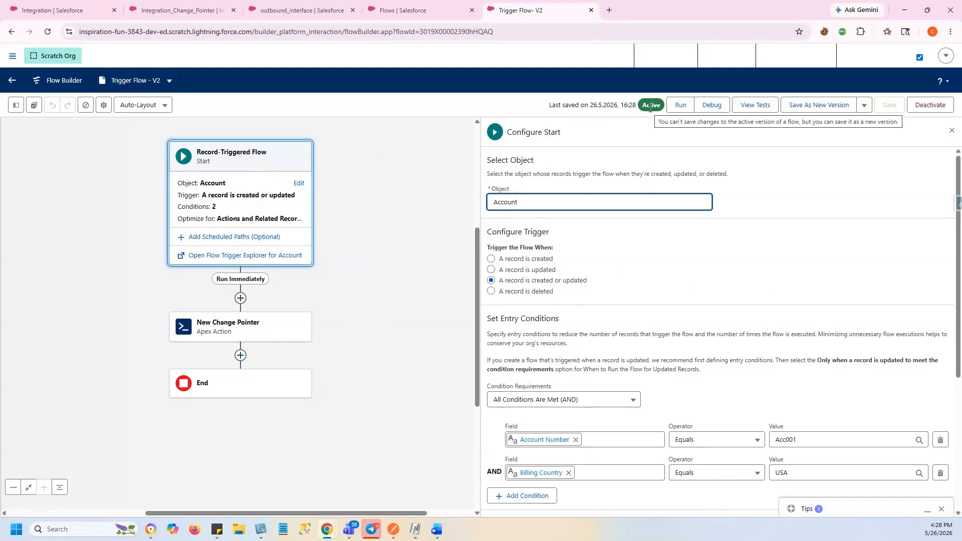
Open the CDC Control Board from the details of the Integration_Change_Pointer integration
left_click(180, 10)
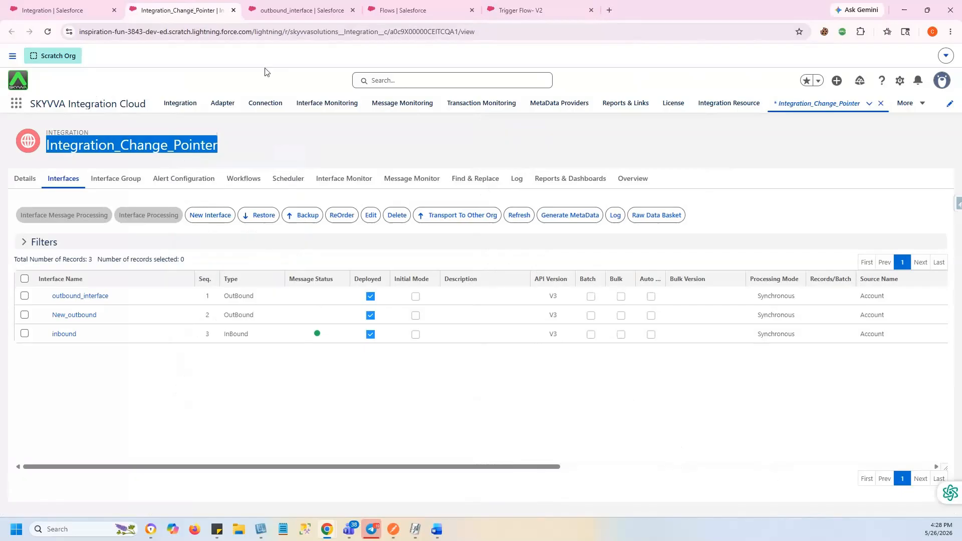
left_click(325, 148)
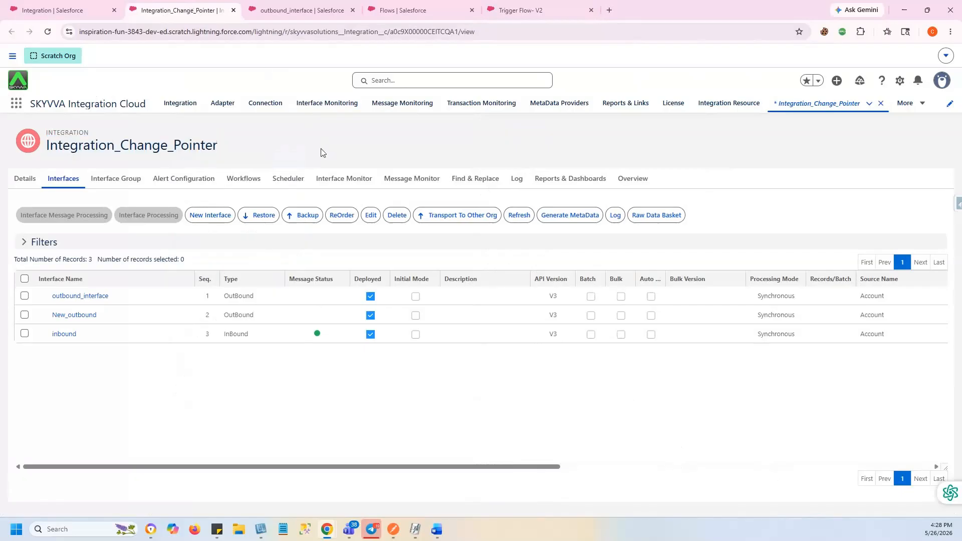
left_click(23, 182)
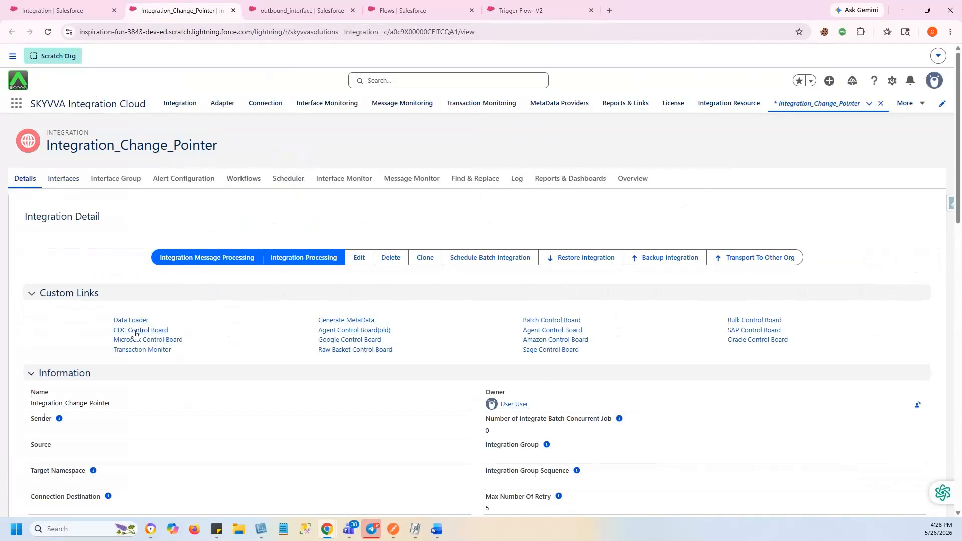
left_click(144, 331)
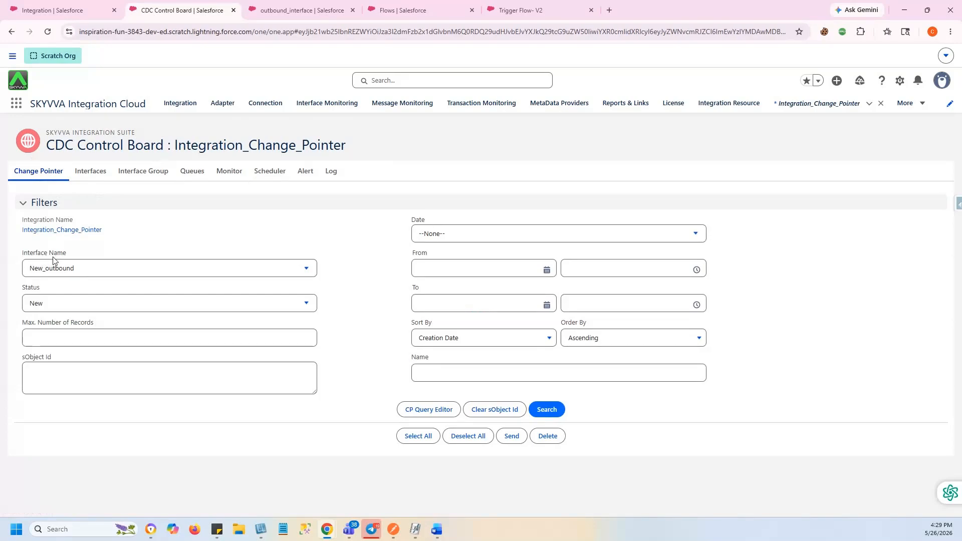
Set the change pointer filters to interface outbound_interface and status New
left_click(62, 274)
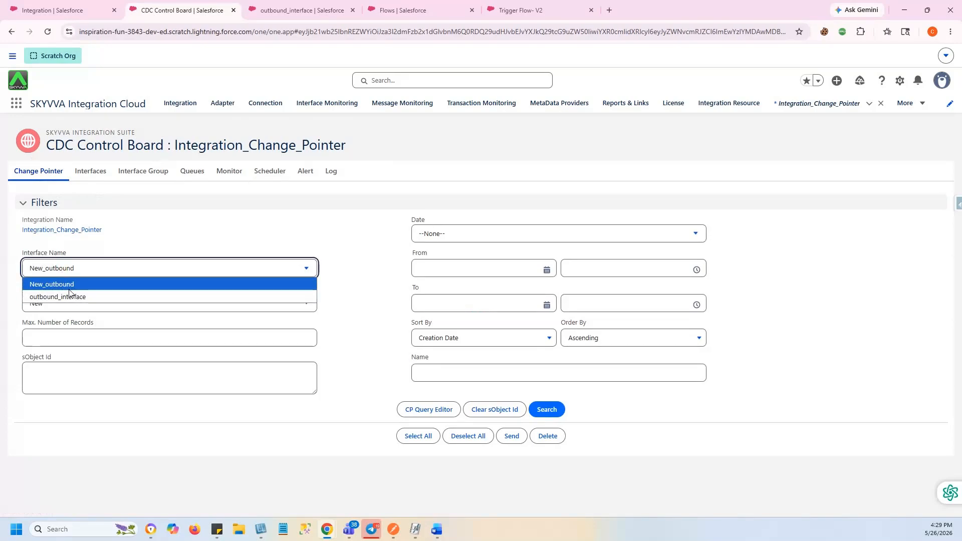
left_click(70, 287)
left_click(92, 265)
left_click(86, 297)
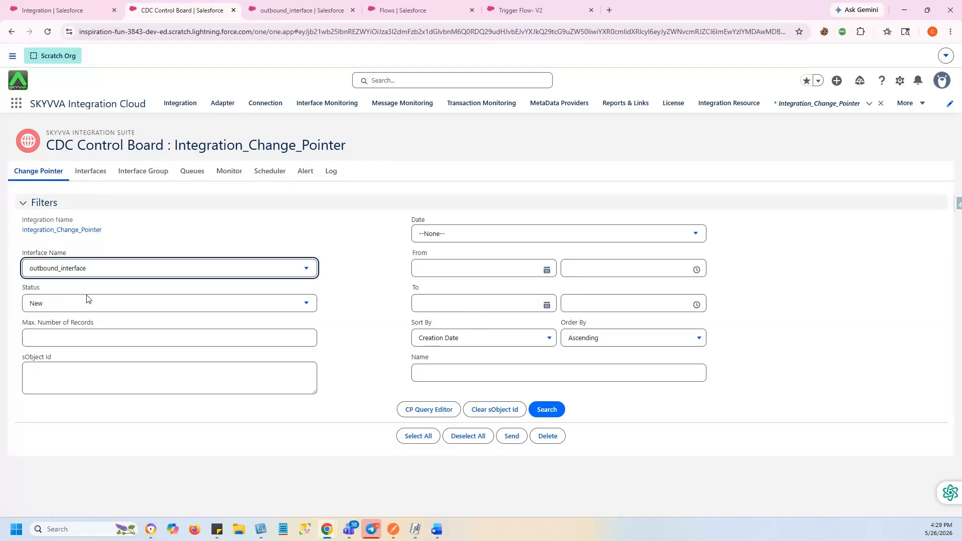
left_click(51, 304)
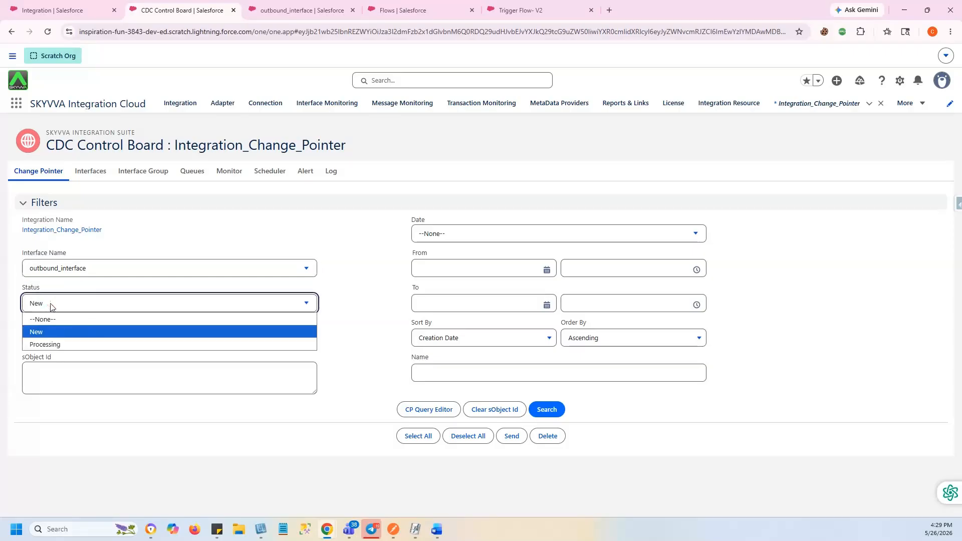
left_click(44, 330)
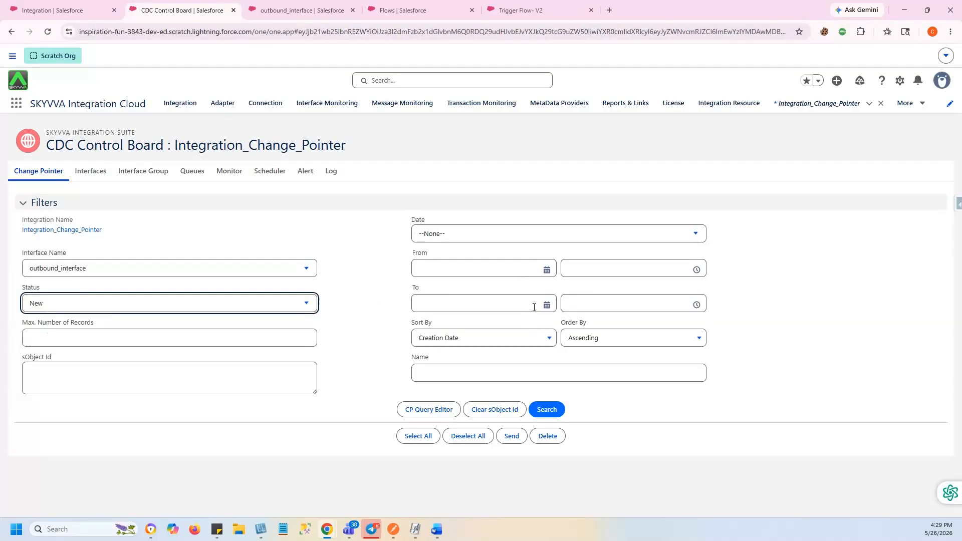
Leave the date filter at None, search for change pointers and review the listed records
left_click(487, 232)
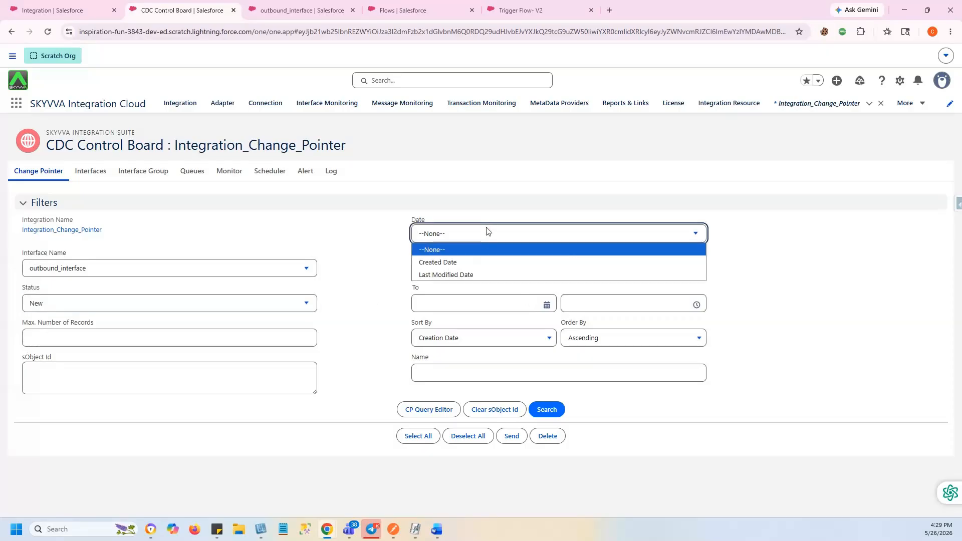
left_click(435, 234)
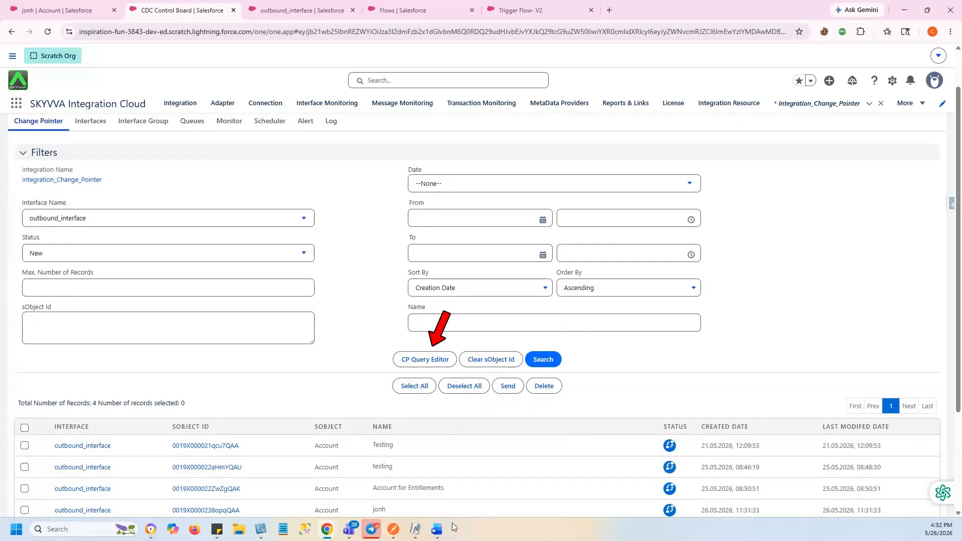
scroll(448, 495, "down", 1)
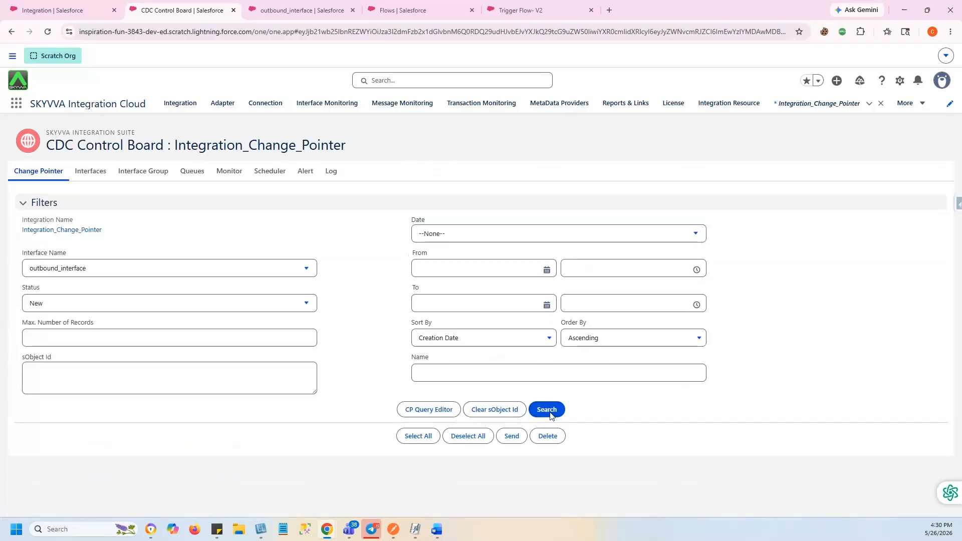
left_click(546, 410)
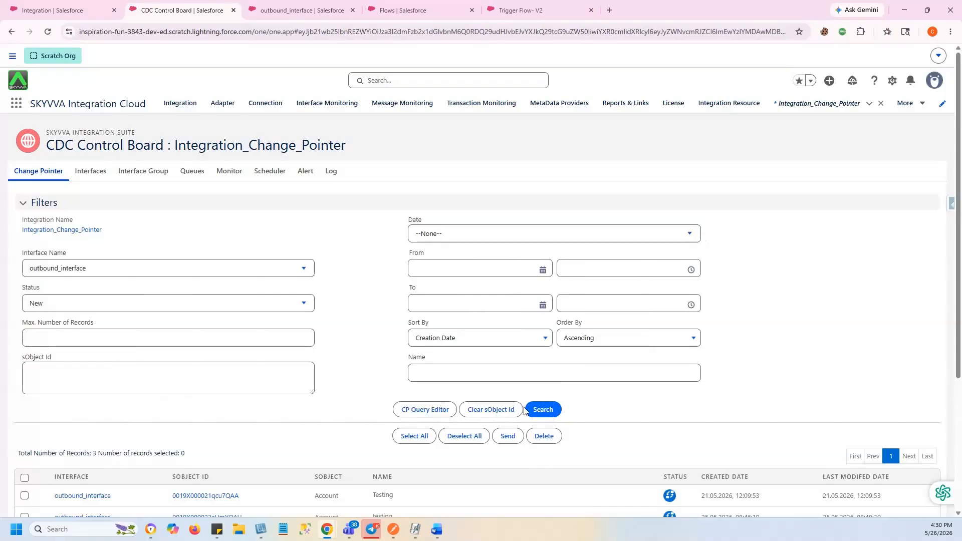
scroll(525, 411, "down", 2)
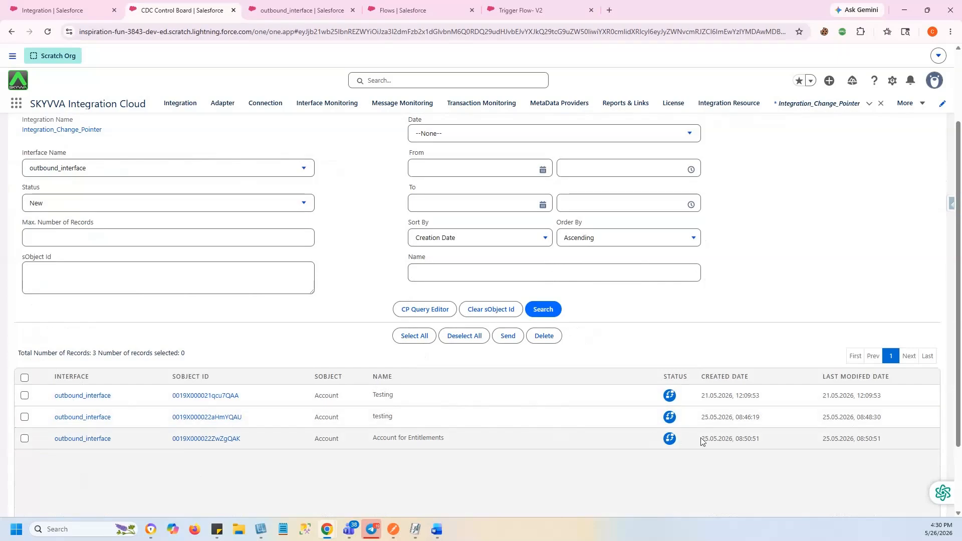
Open the Accounts list through the App Launcher and start a new account record
left_click(78, 7)
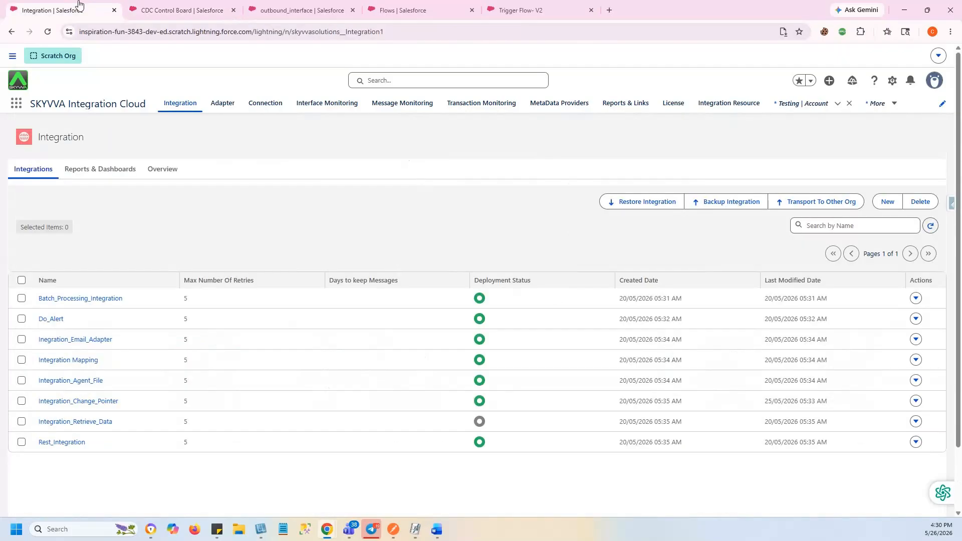
left_click(17, 104)
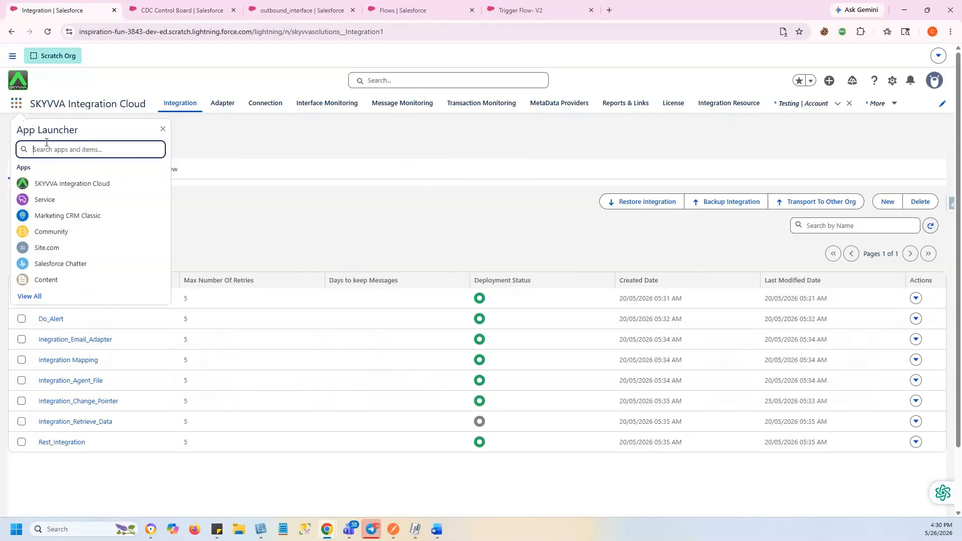
type("acc")
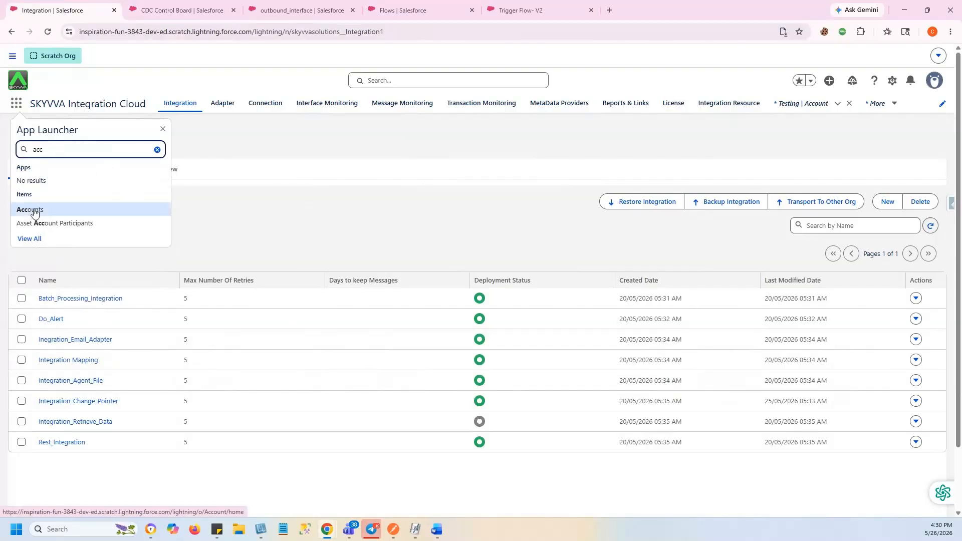
left_click(34, 210)
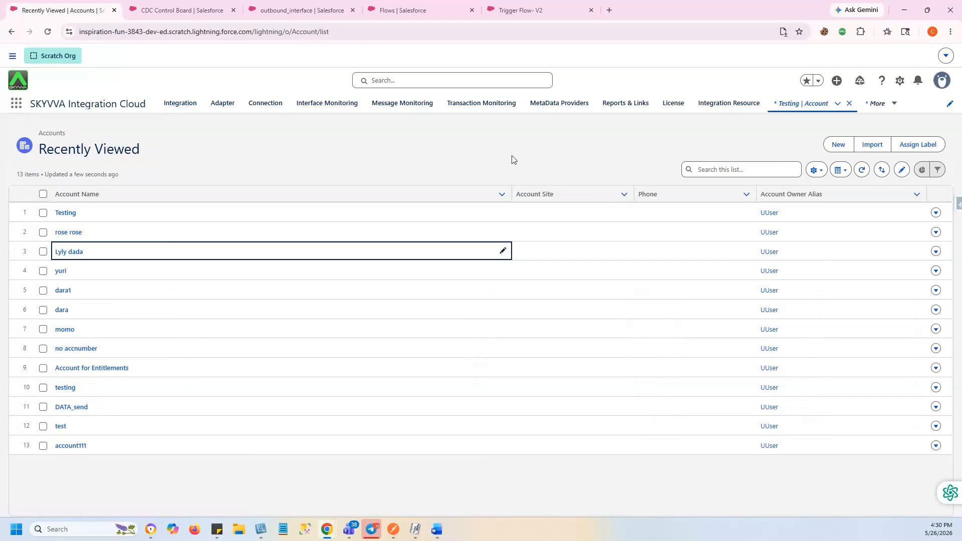
left_click(839, 145)
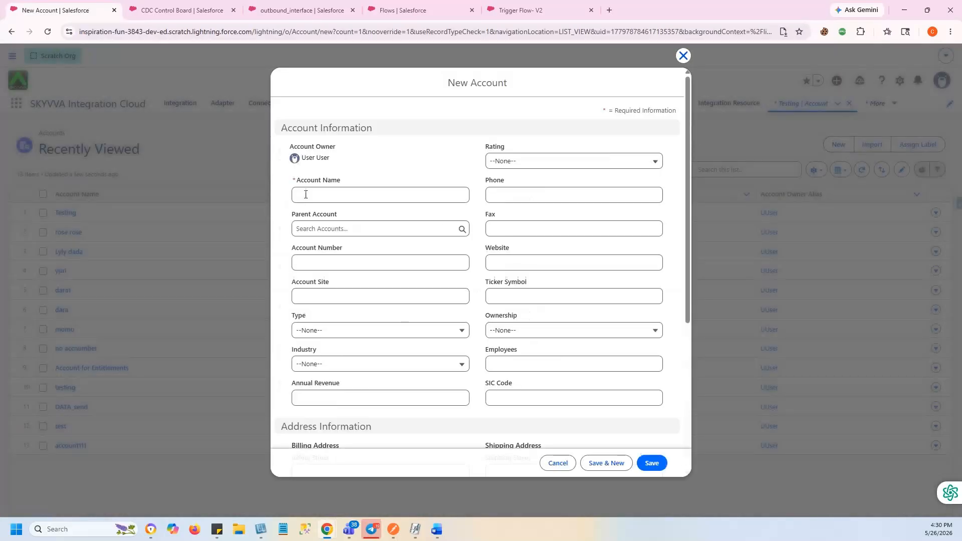
Enter the account name and an account number that matches the flow's entry condition
left_click(311, 190)
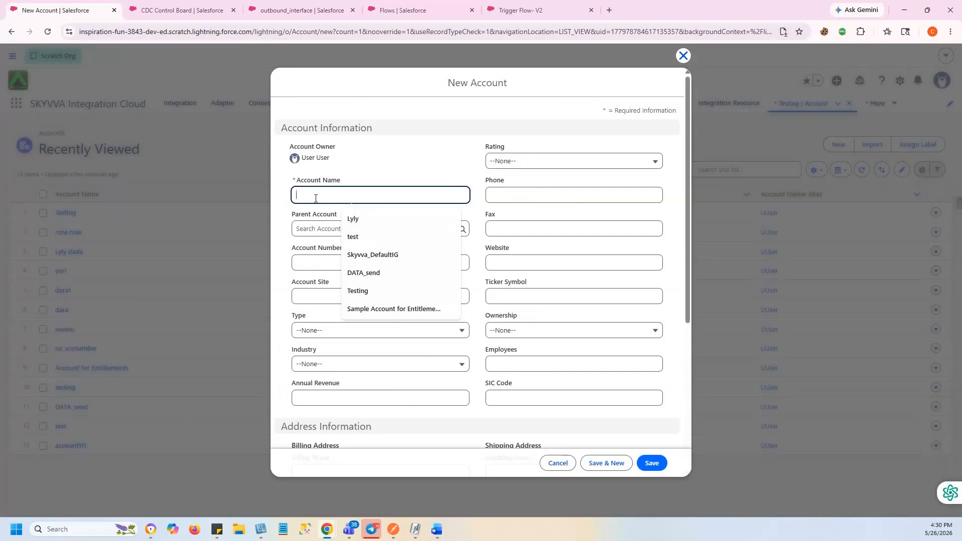
type("jonh")
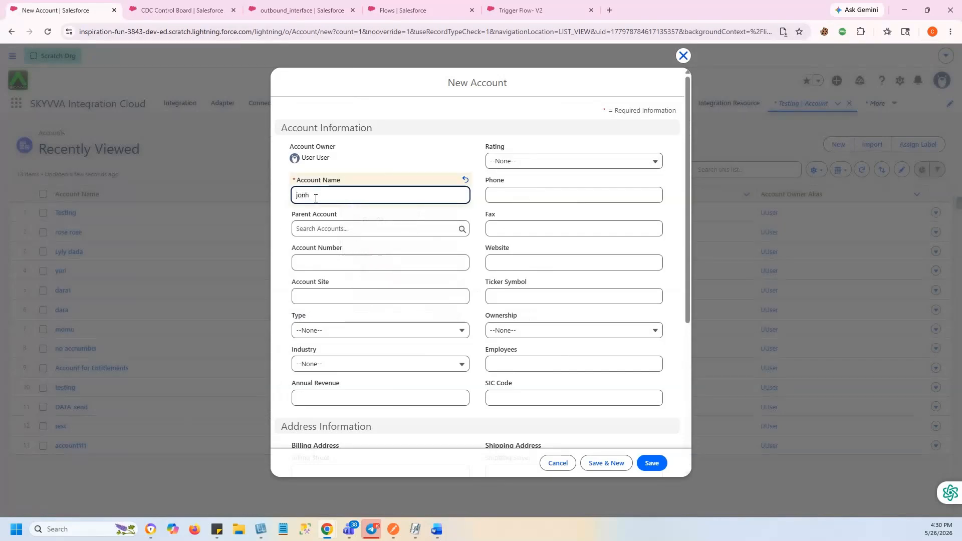
left_click(325, 261)
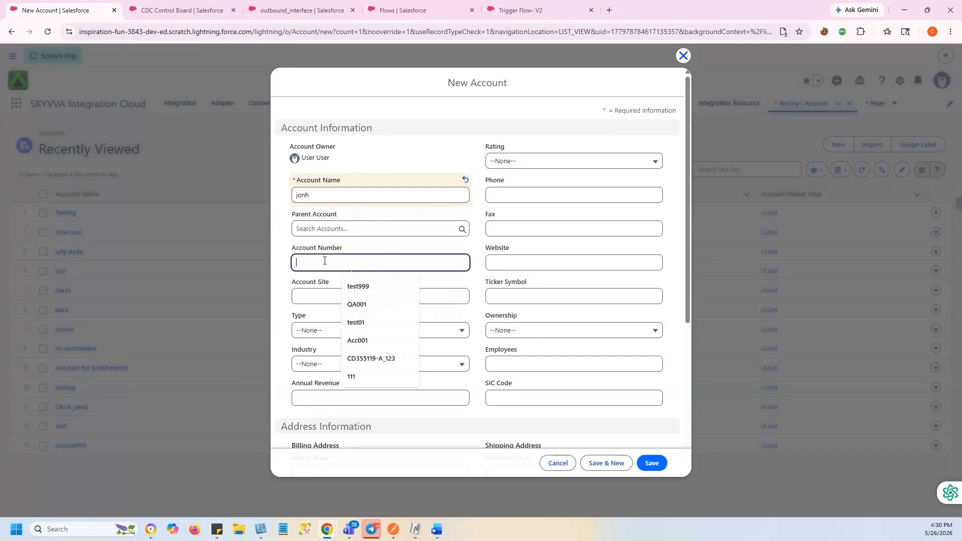
type("Acc")
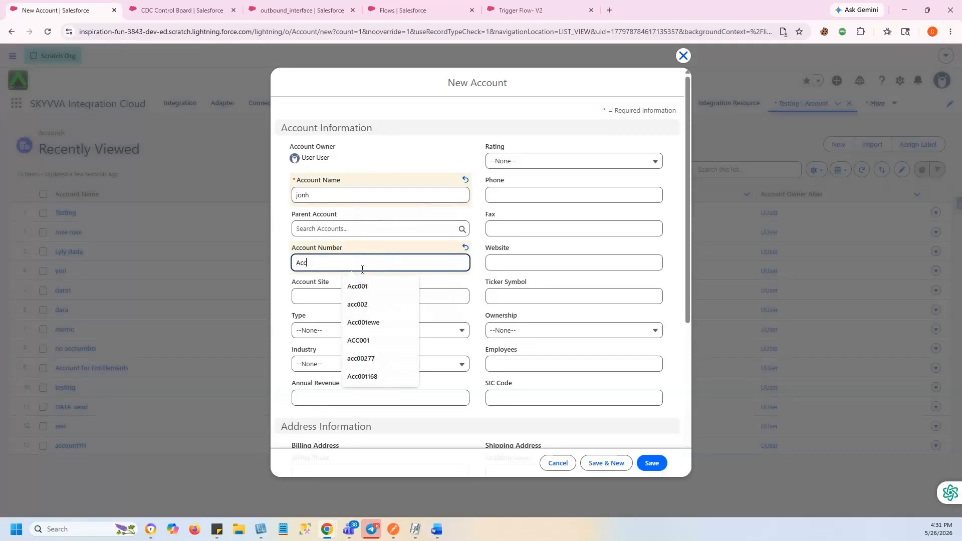
left_click(364, 286)
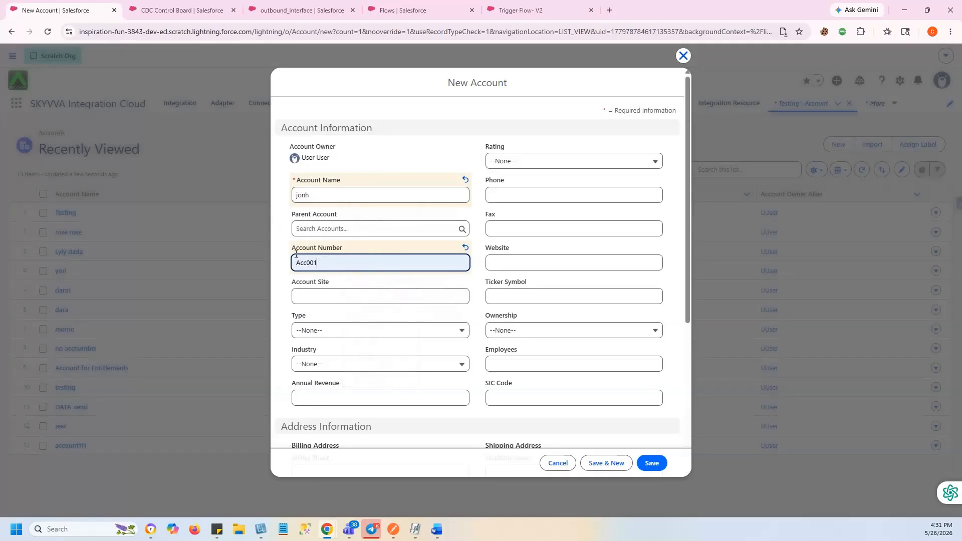
Set the billing city to Chicago and the billing country to USA, and save the new account
scroll(325, 313, "down", 5)
left_click(325, 313)
type("c")
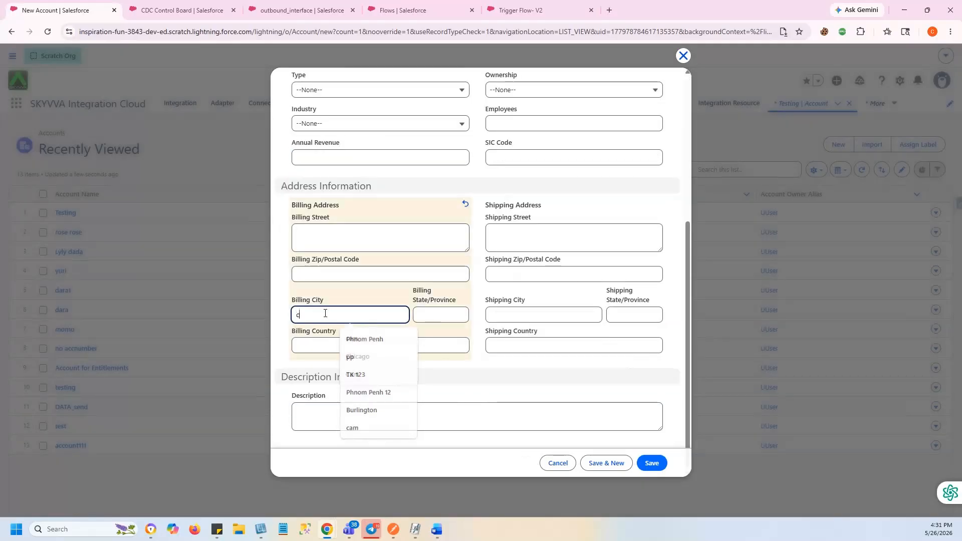
type("hi")
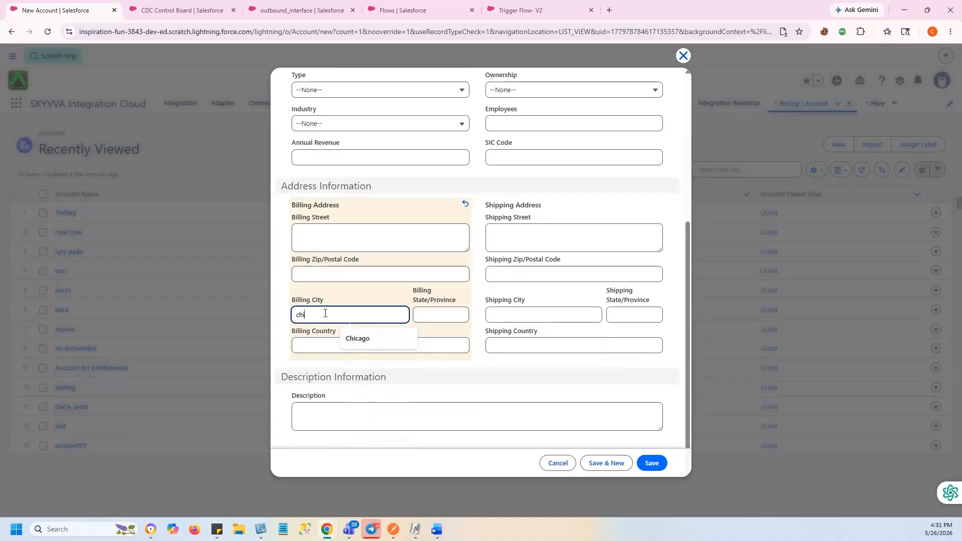
left_click(365, 337)
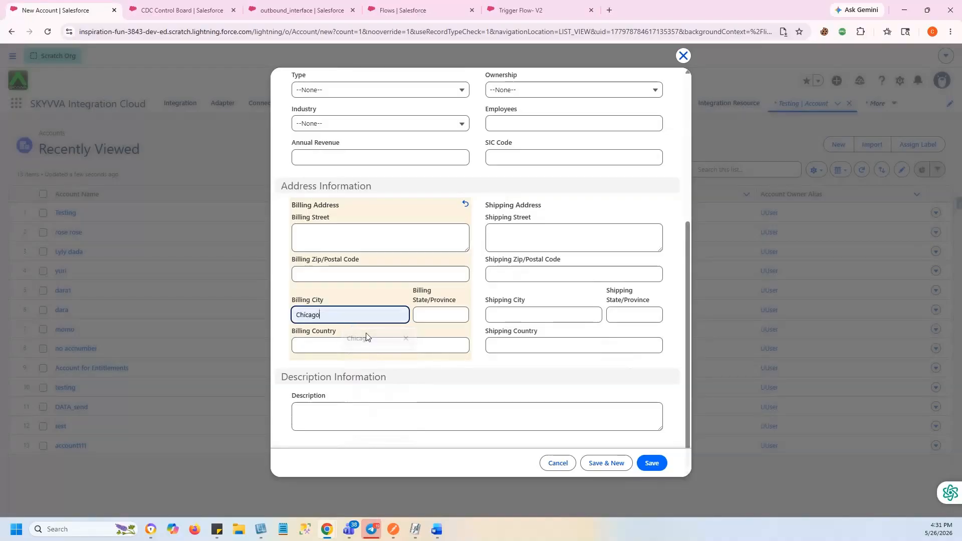
left_click(310, 342)
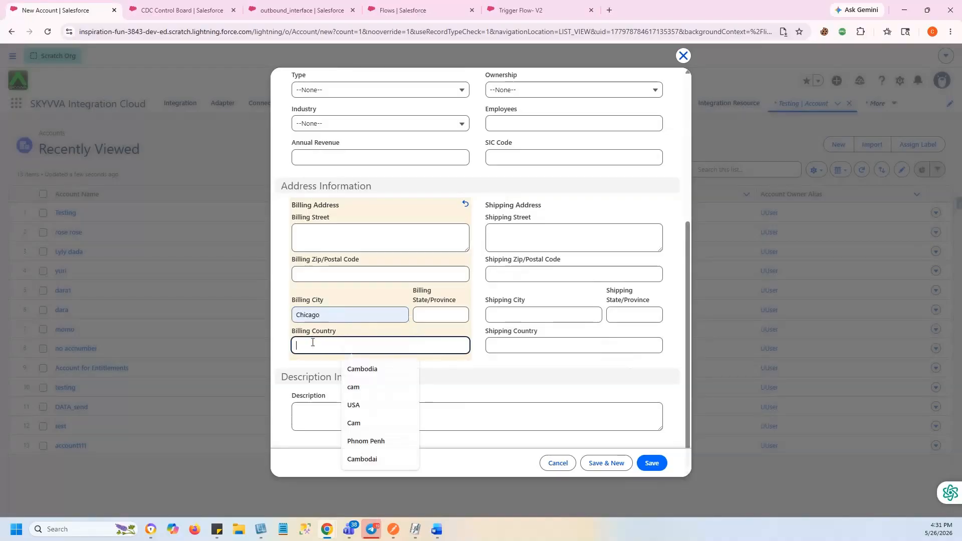
left_click(351, 404)
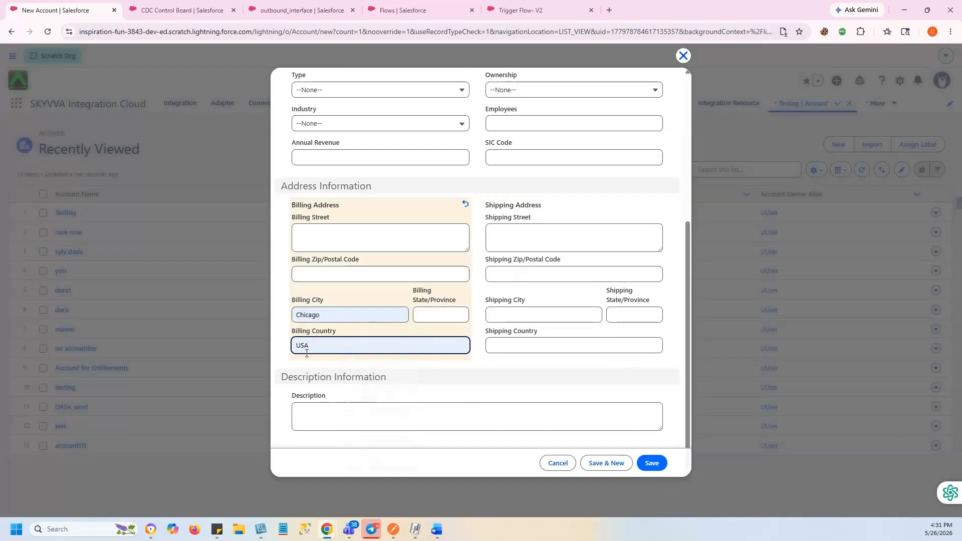
scroll(359, 351, "up", 2)
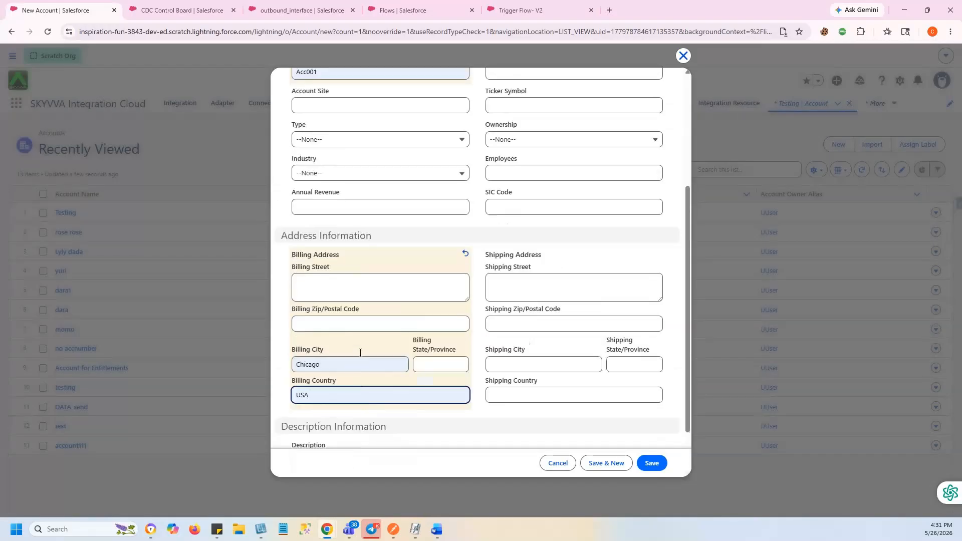
scroll(360, 356, "down", 2)
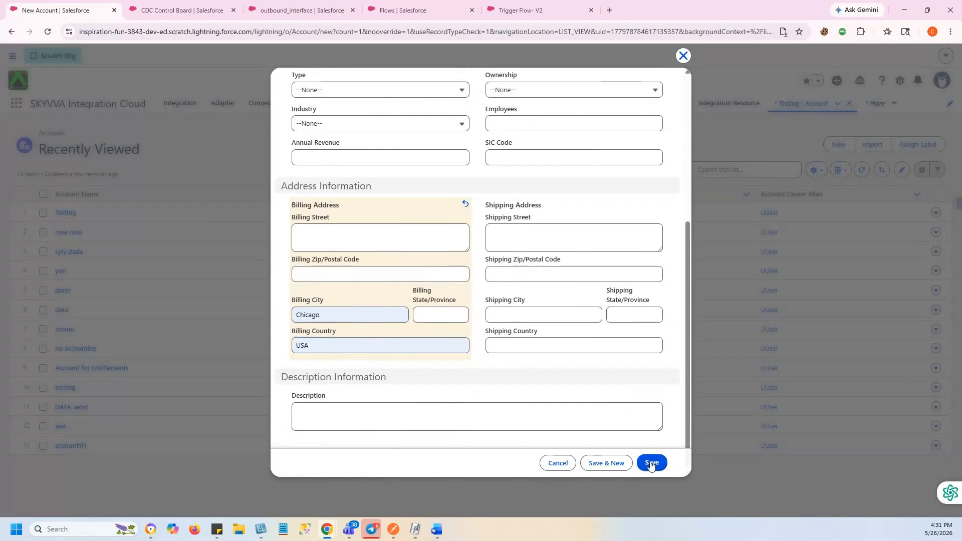
left_click(651, 462)
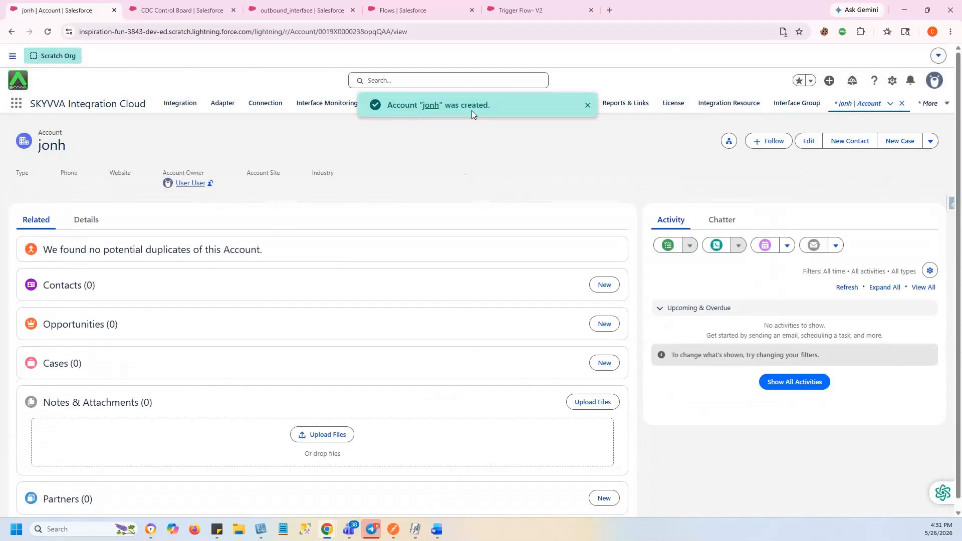
Refresh the change pointer search in the CDC Control Board and send the first three records with all mapped fields
left_click(190, 5)
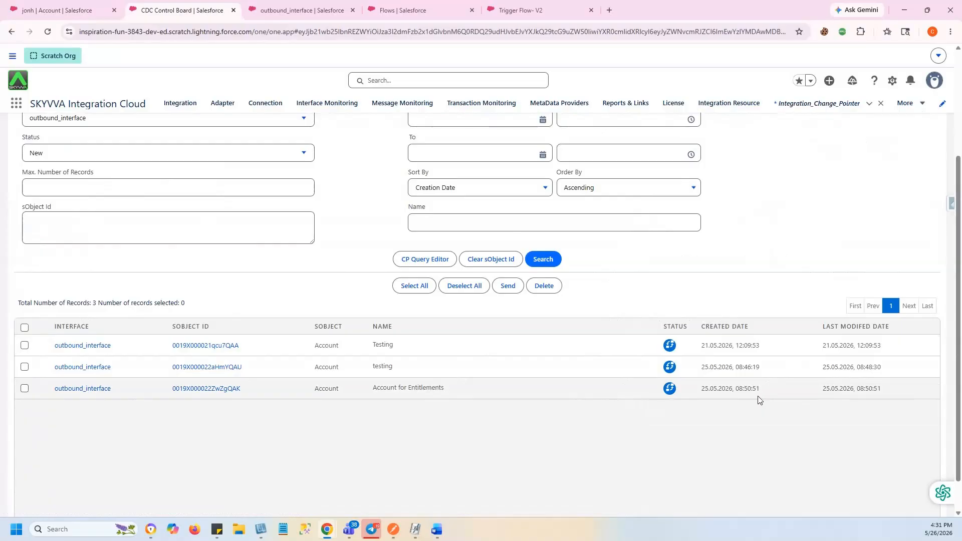
left_click(542, 259)
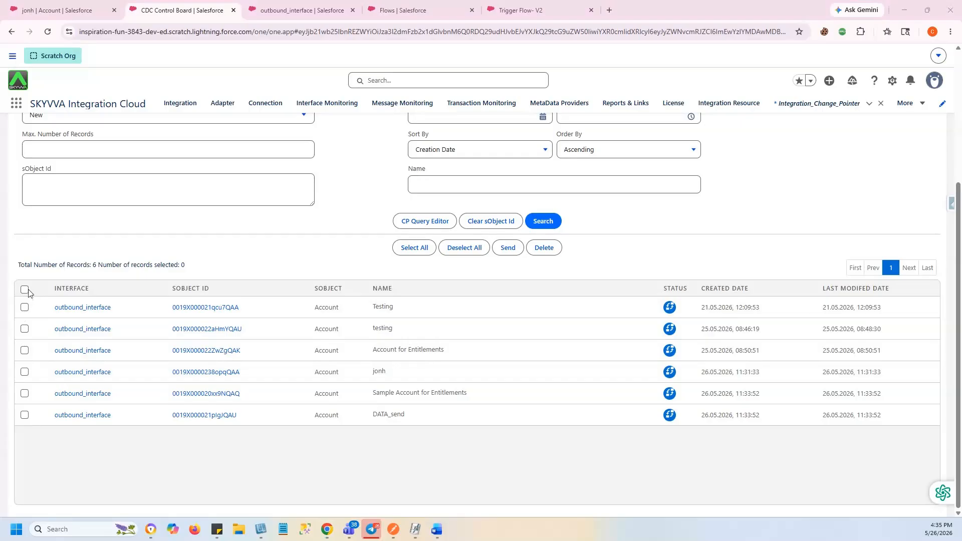
left_click(24, 307)
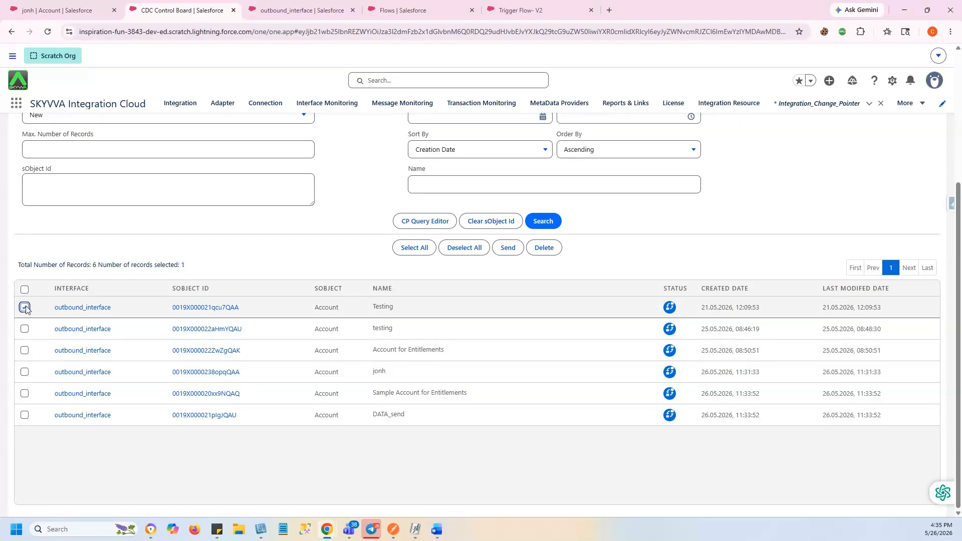
left_click(24, 328)
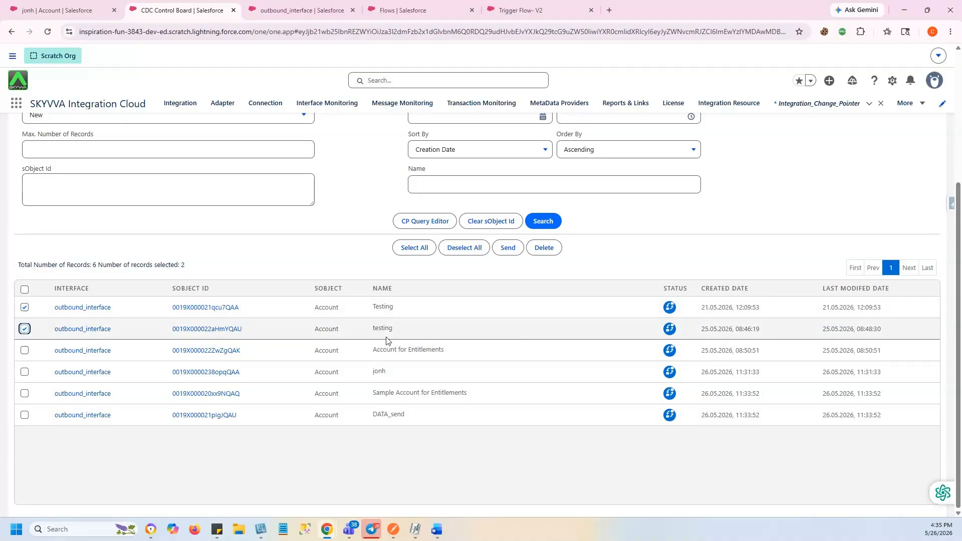
left_click(24, 350)
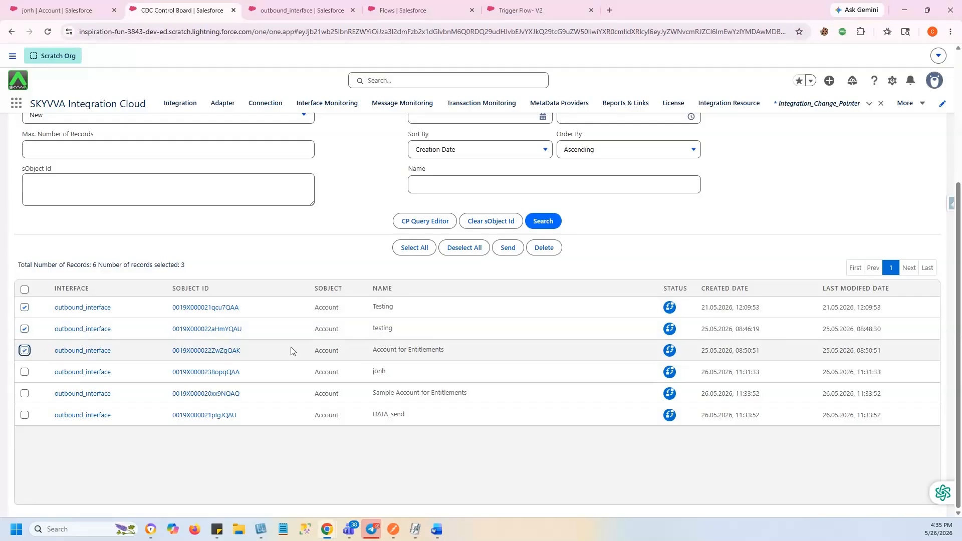
left_click(506, 250)
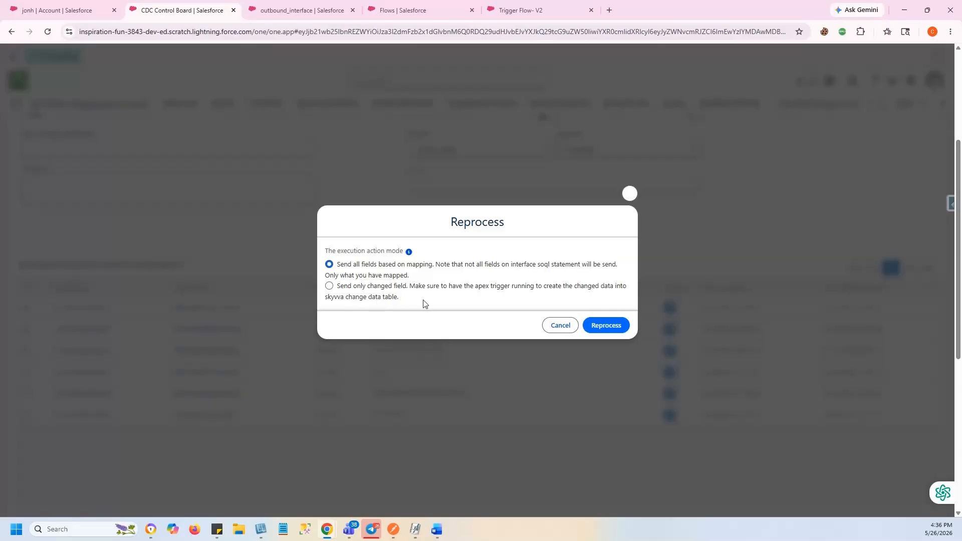
left_click(612, 329)
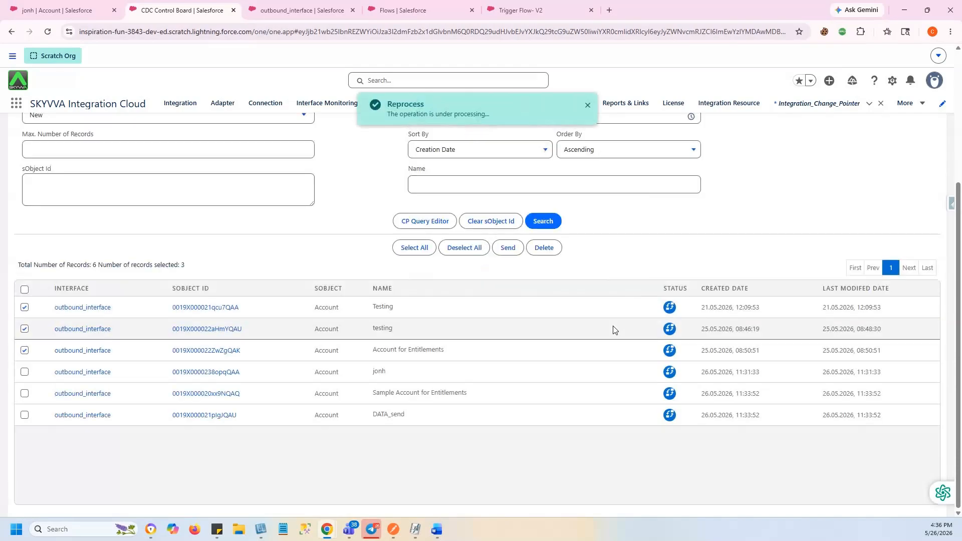
Open the integration's message monitor and search for its messages without any filters
scroll(146, 316, "up", 4)
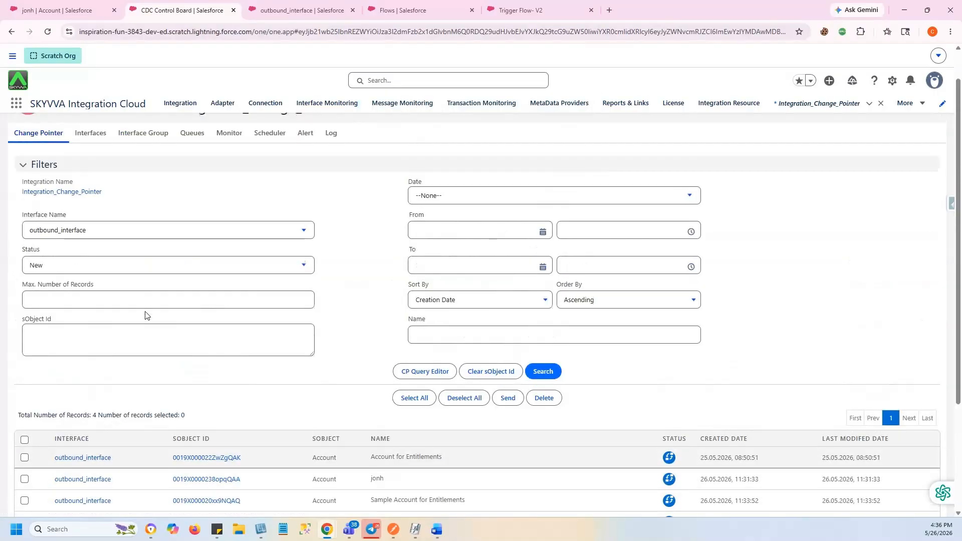
left_click(228, 170)
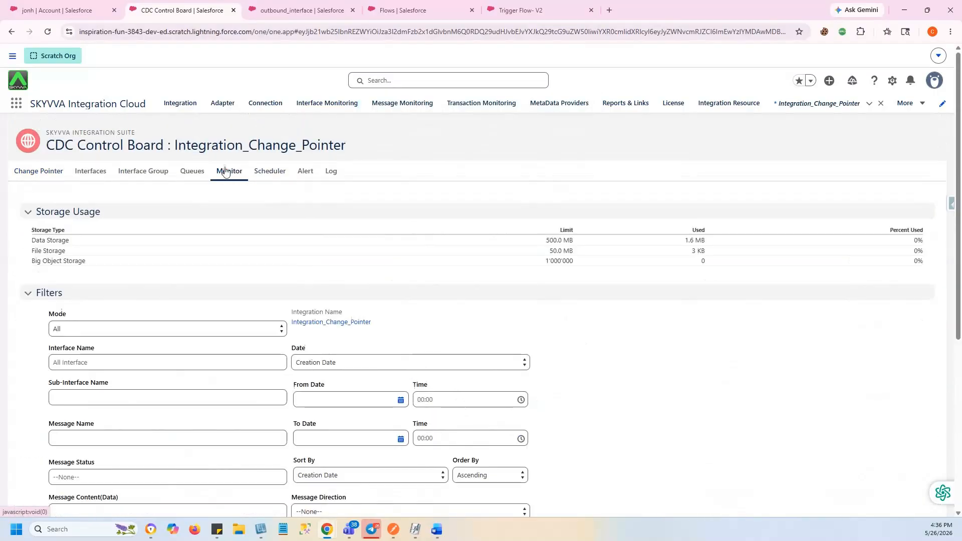
scroll(385, 311, "down", 5)
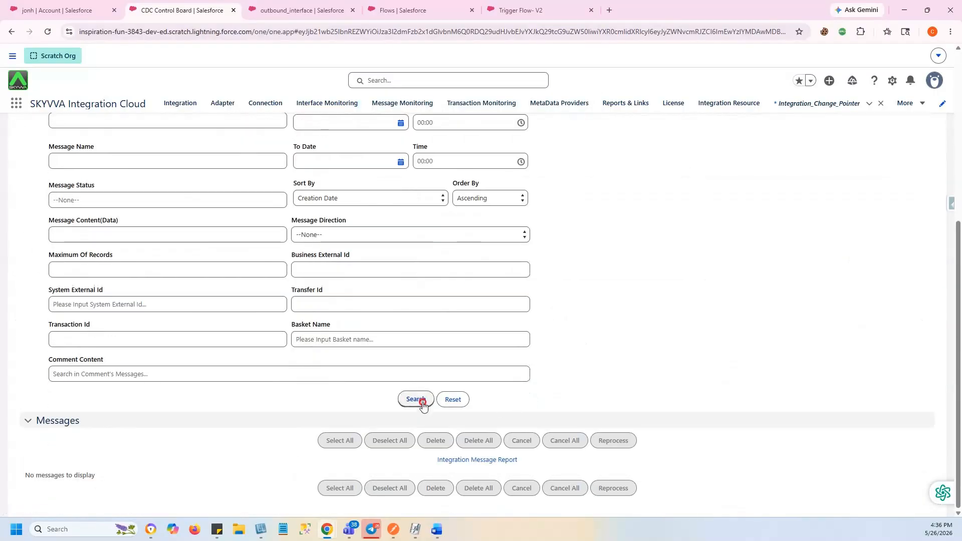
left_click(420, 399)
scroll(422, 406, "down", 4)
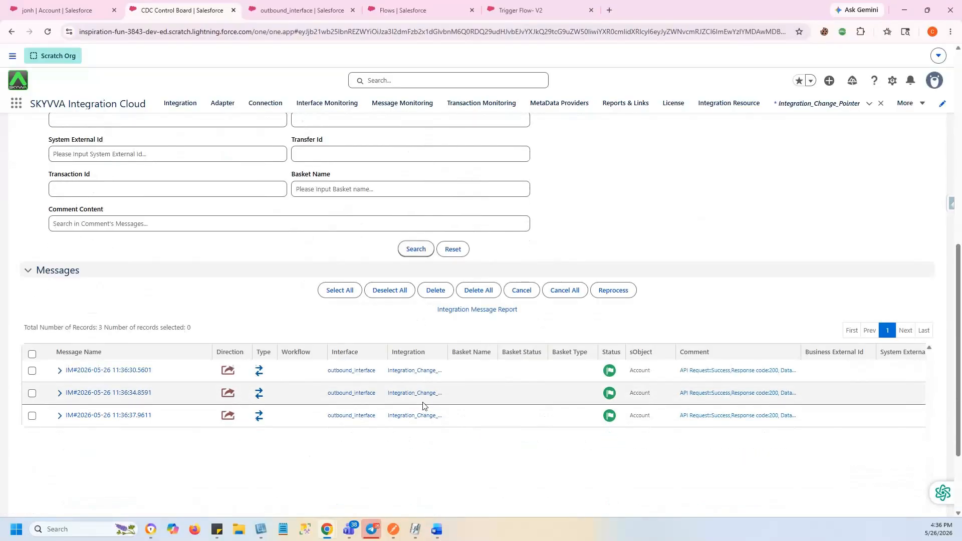
left_click(420, 203)
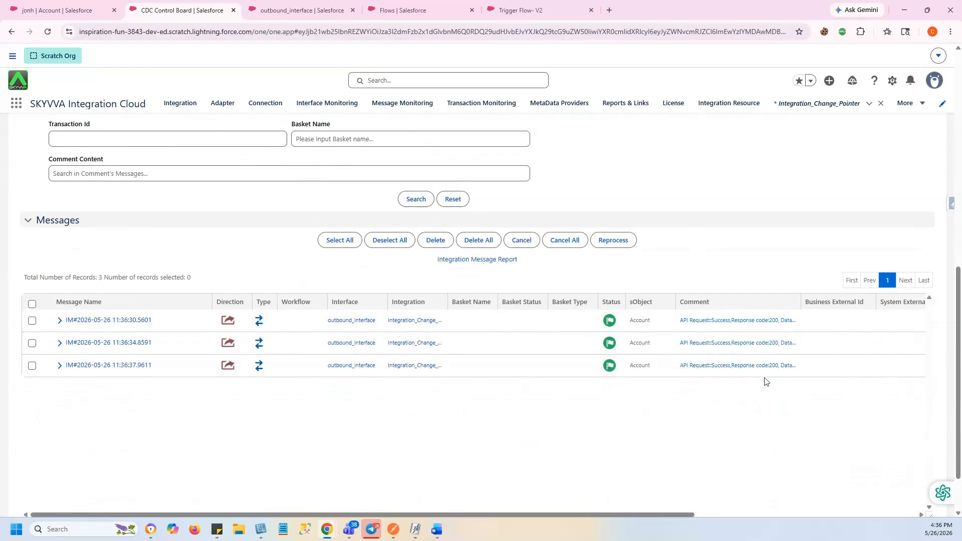
Expand all three outbound messages in the results to inspect their child messages, statuses and comments
left_click(59, 365)
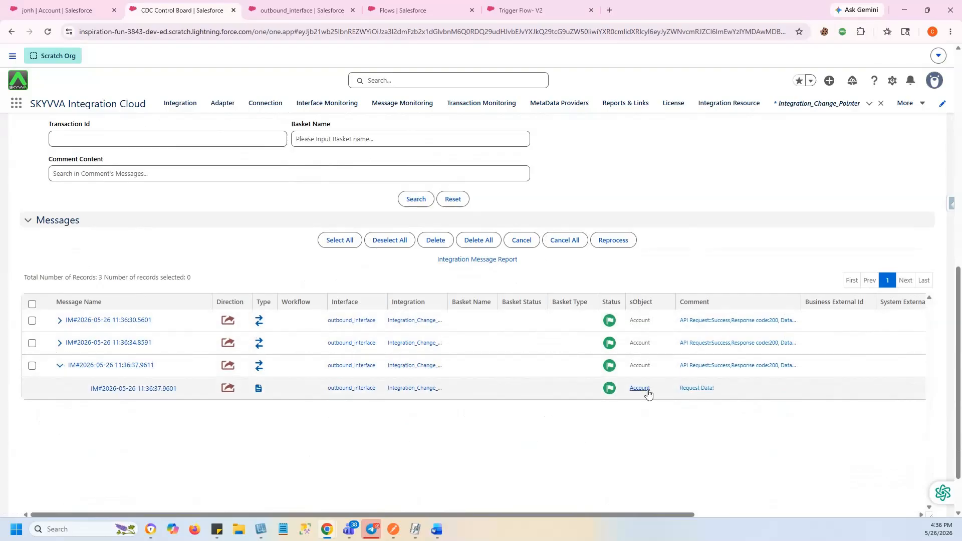
left_click(60, 344)
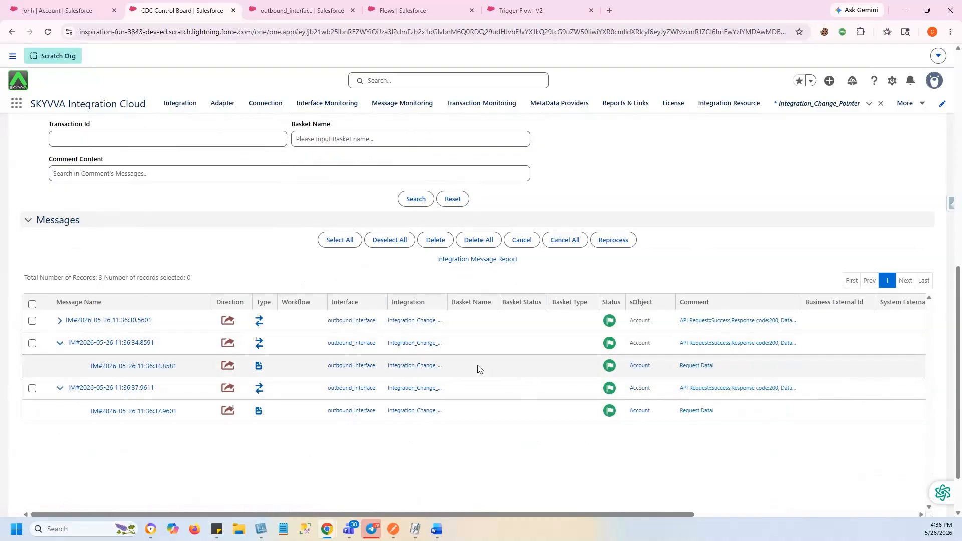
left_click(60, 321)
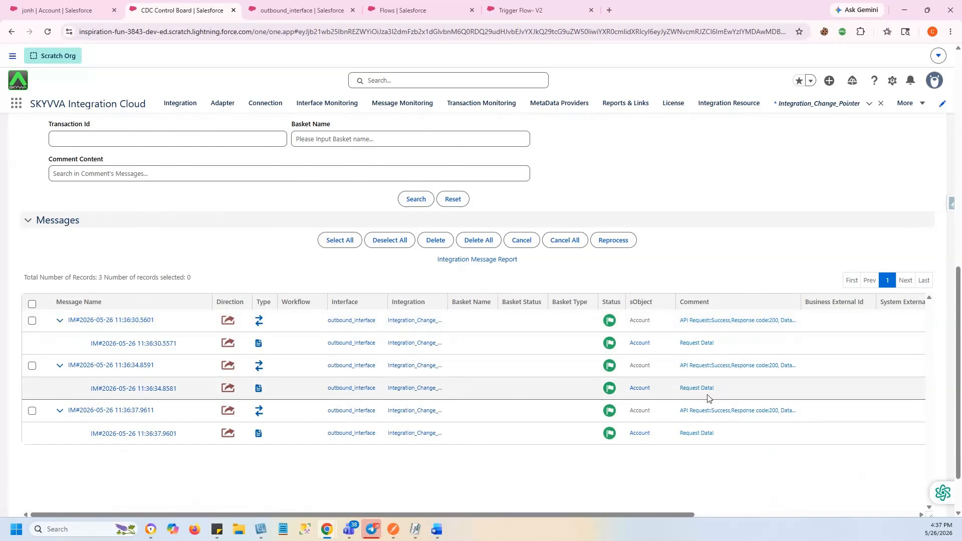
left_click(126, 368)
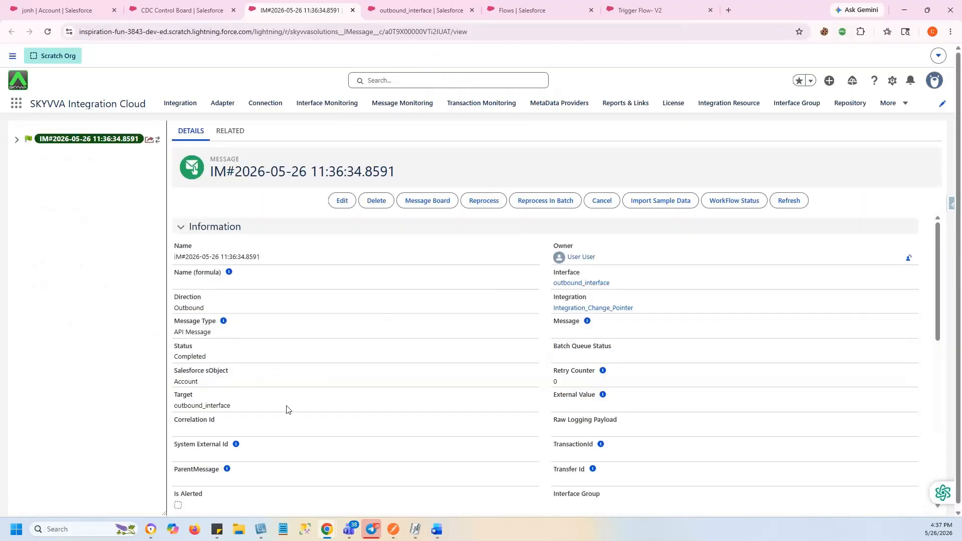
scroll(296, 411, "down", 10)
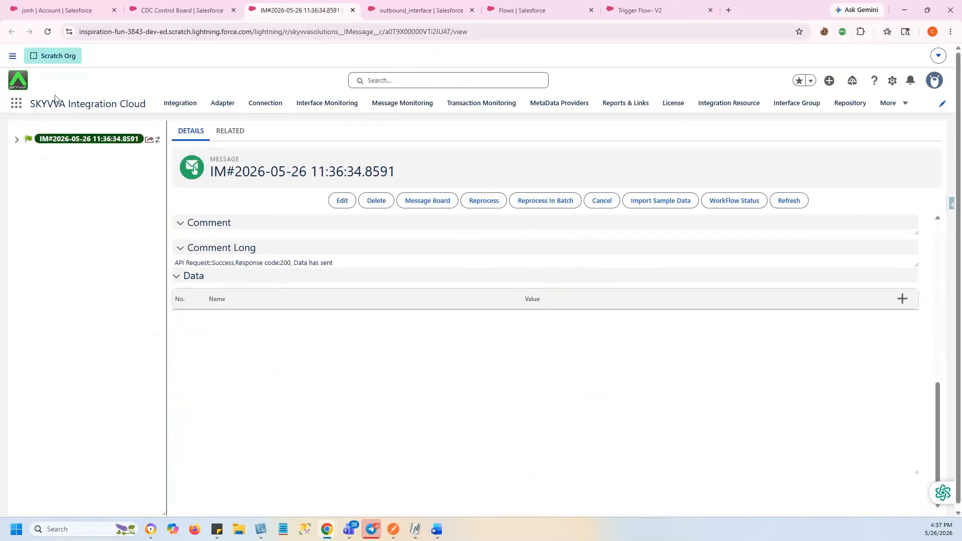
left_click(16, 139)
left_click(83, 153)
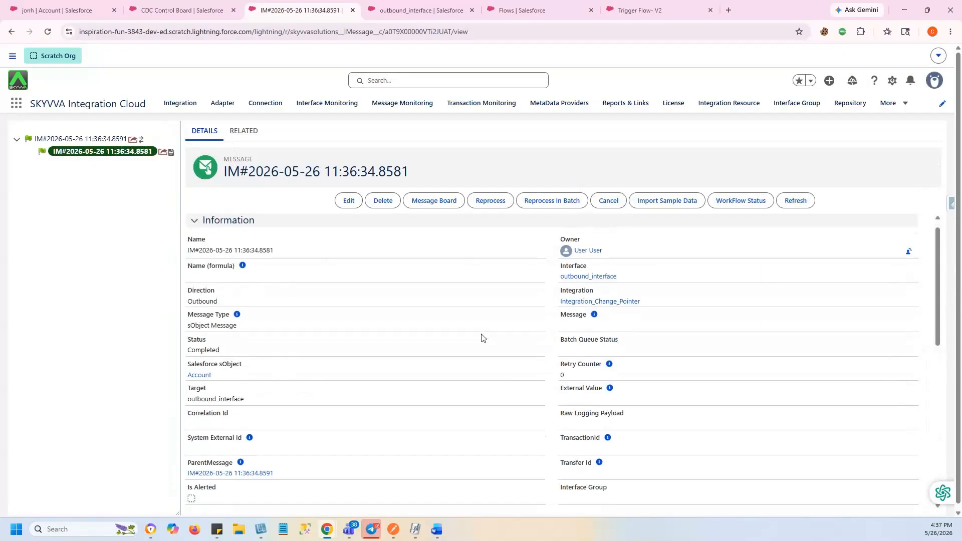
scroll(481, 336, "down", 10)
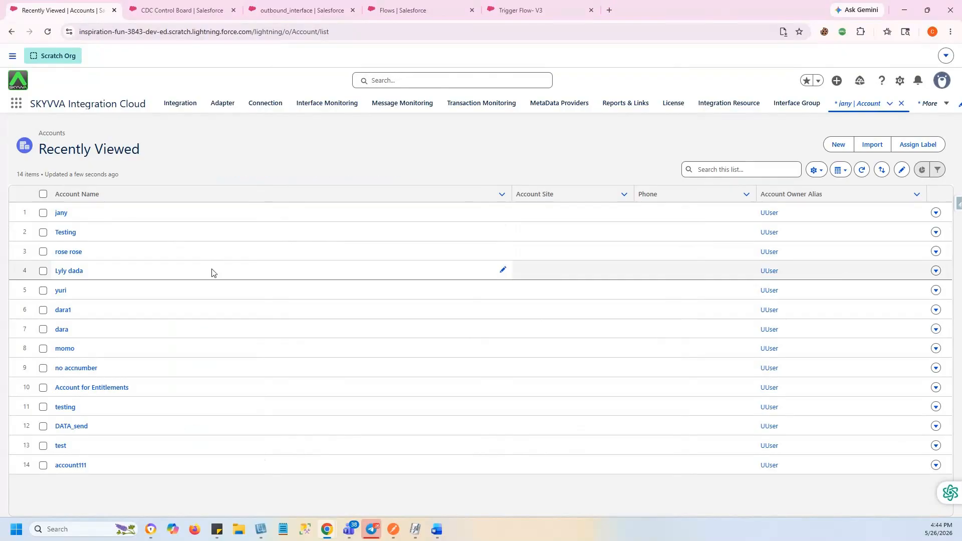
Open the eighth recently viewed account and replace its account number with one that matches the flow's entry condition
left_click(63, 348)
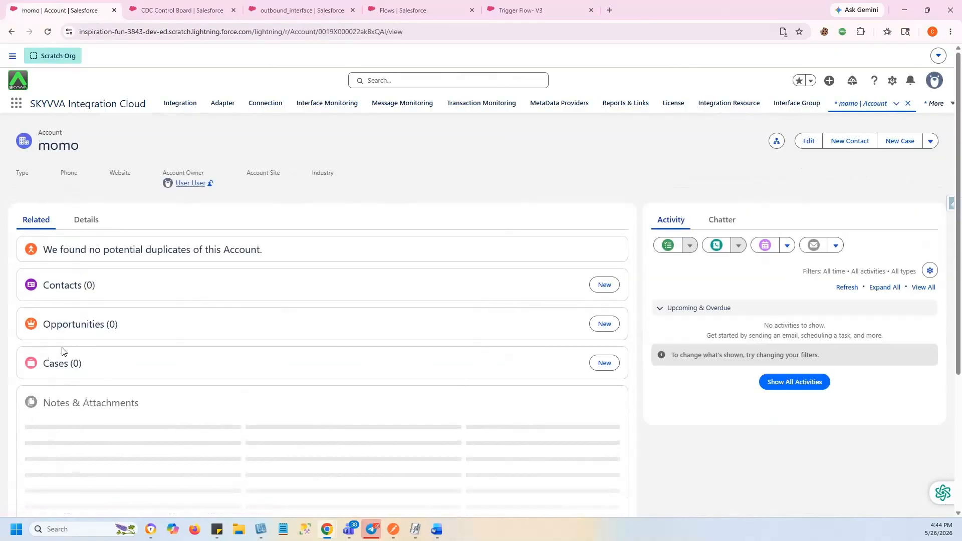
left_click(97, 220)
left_click(310, 310)
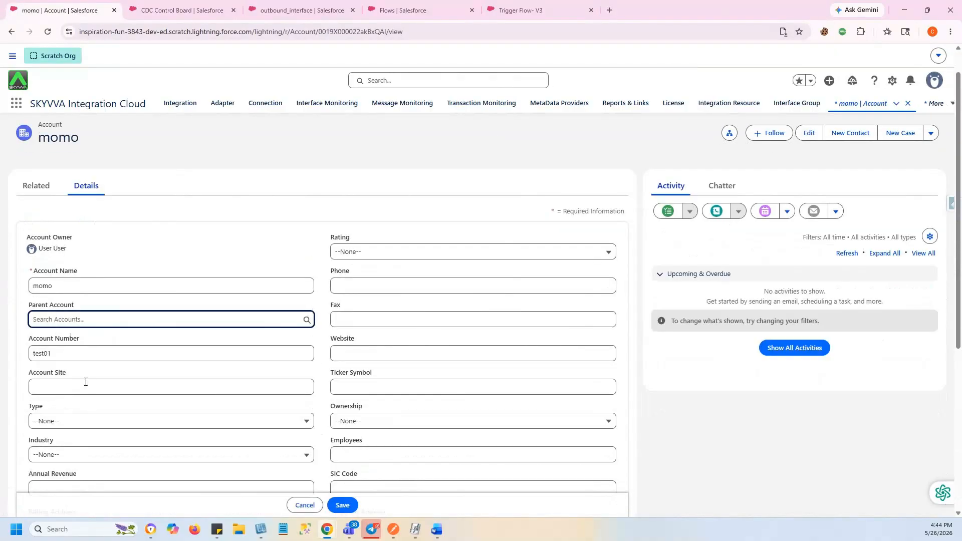
left_click(61, 347)
key("ctrl+a")
key("BackSpace")
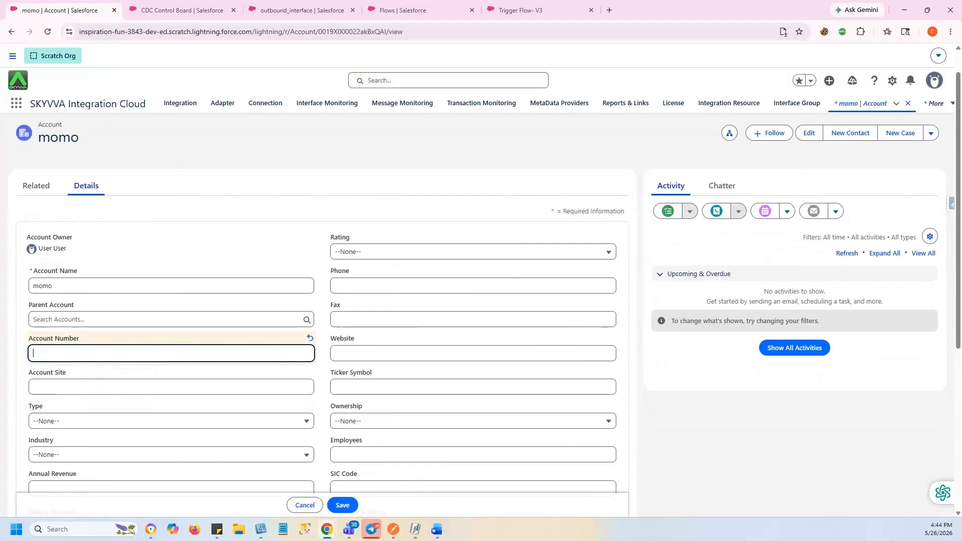
type("Acc")
left_click(95, 377)
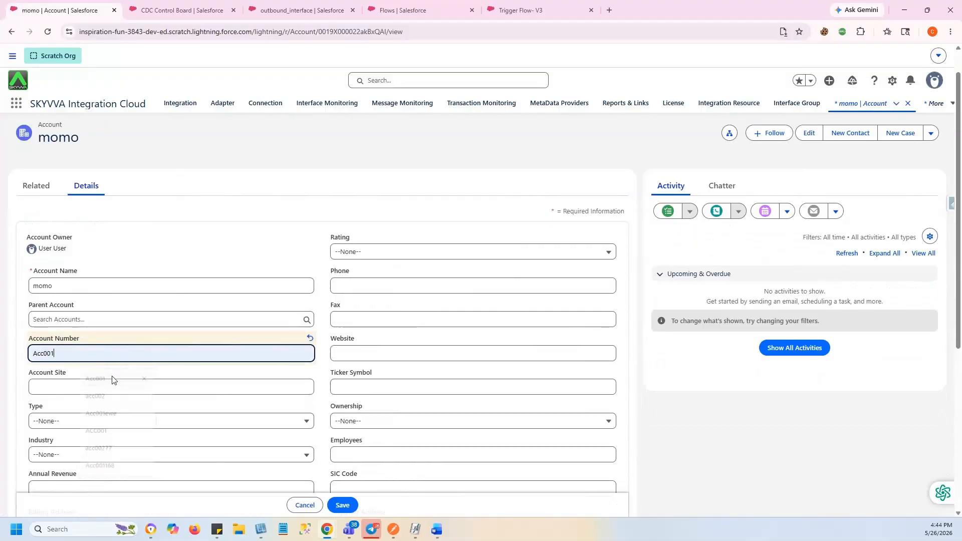
Set the account's billing country to USA and billing city to Burlington, and save the record
scroll(112, 376, "down", 5)
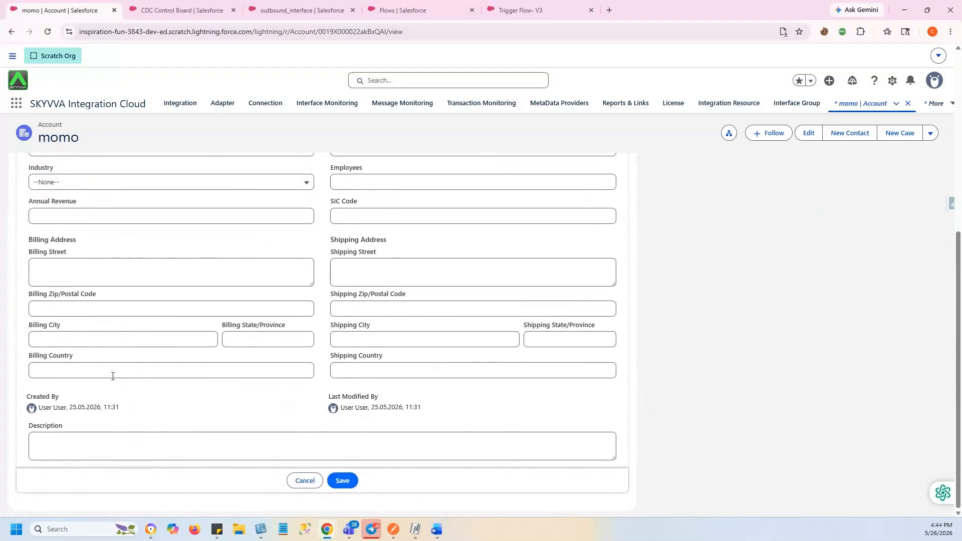
left_click(86, 371)
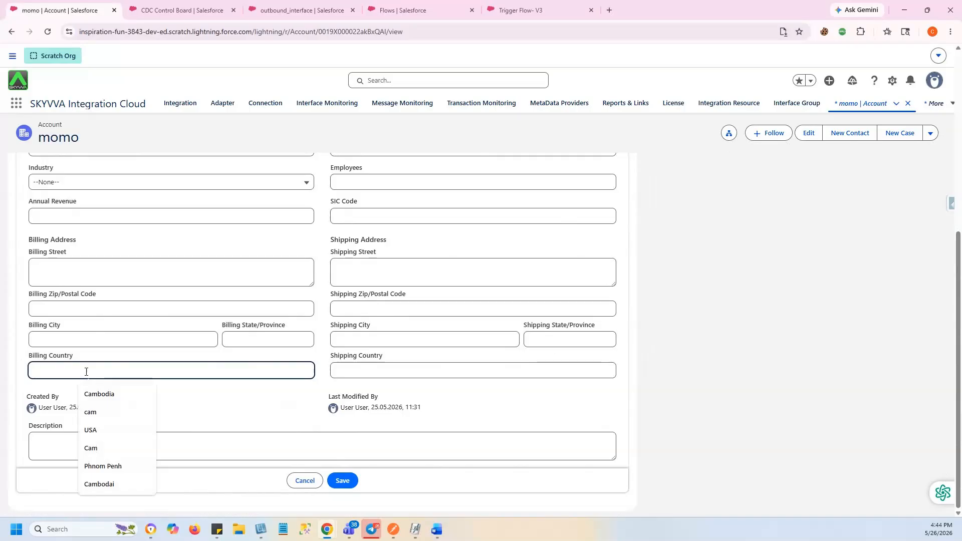
left_click(95, 430)
left_click(94, 339)
left_click(100, 435)
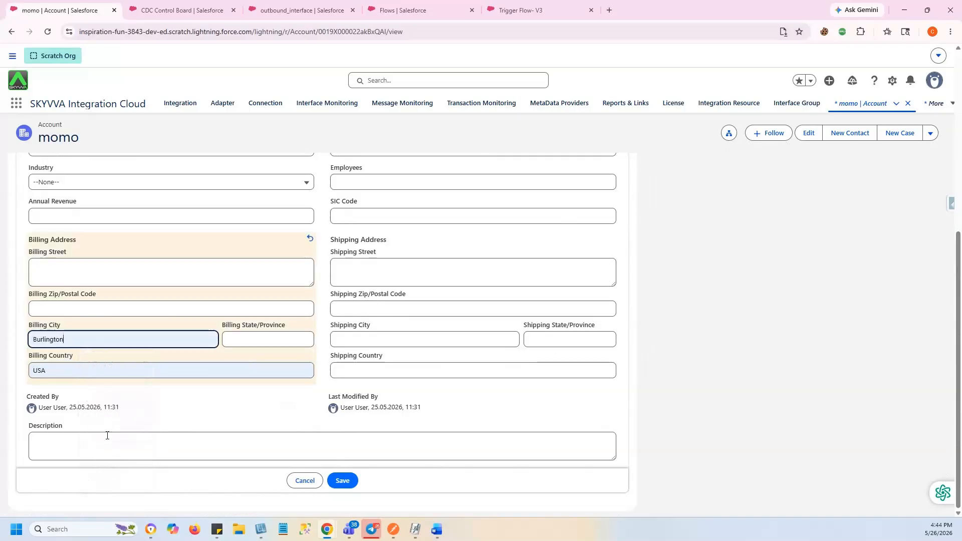
left_click(342, 481)
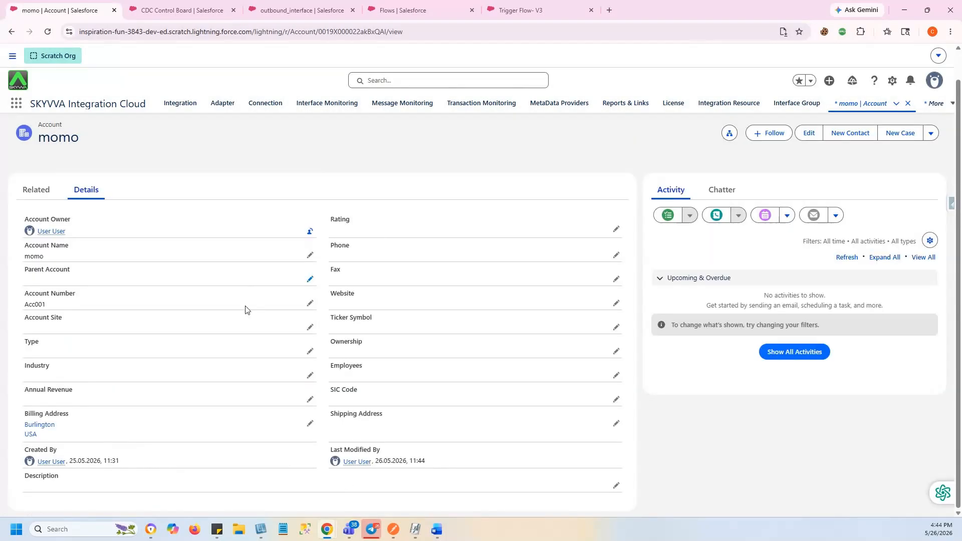
Search the CDC Control Board's change pointers again and check the entry for the updated account
left_click(201, 9)
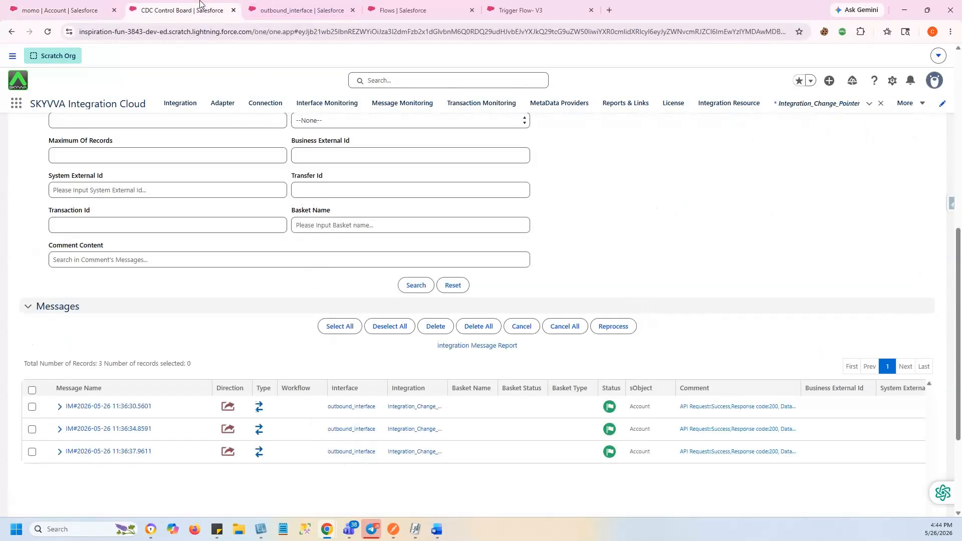
scroll(316, 312, "up", 4)
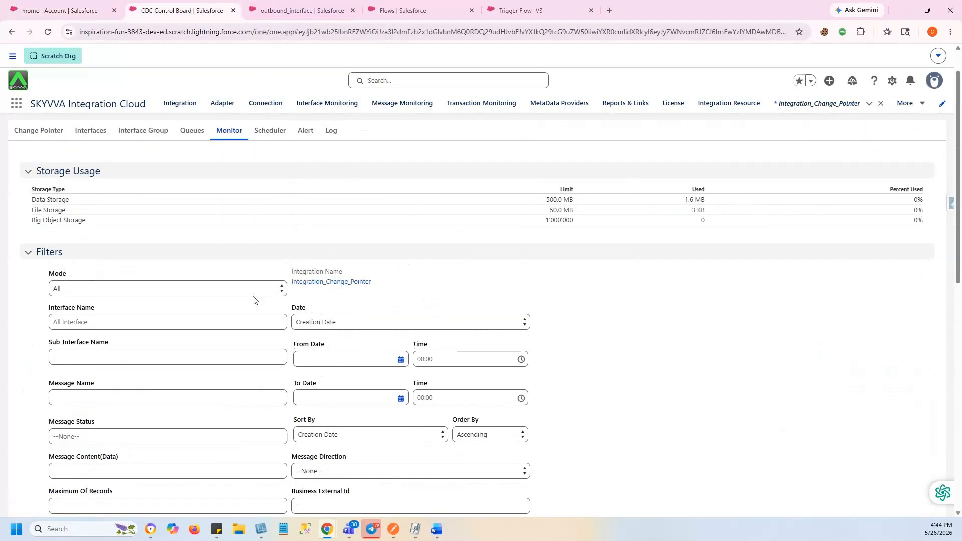
left_click(38, 131)
left_click(543, 410)
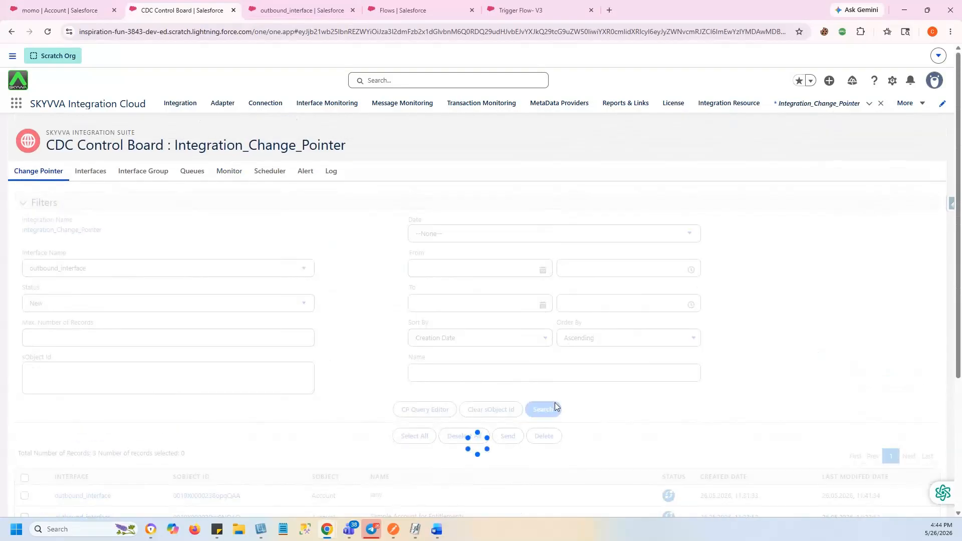
scroll(554, 409, "down", 3)
scroll(556, 407, "down", 1)
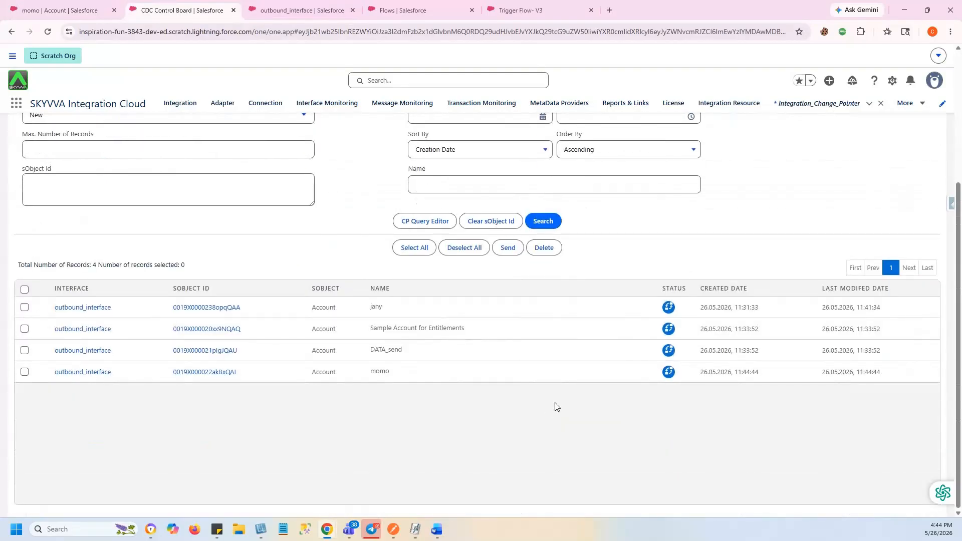
left_click_drag(370, 371, 404, 372)
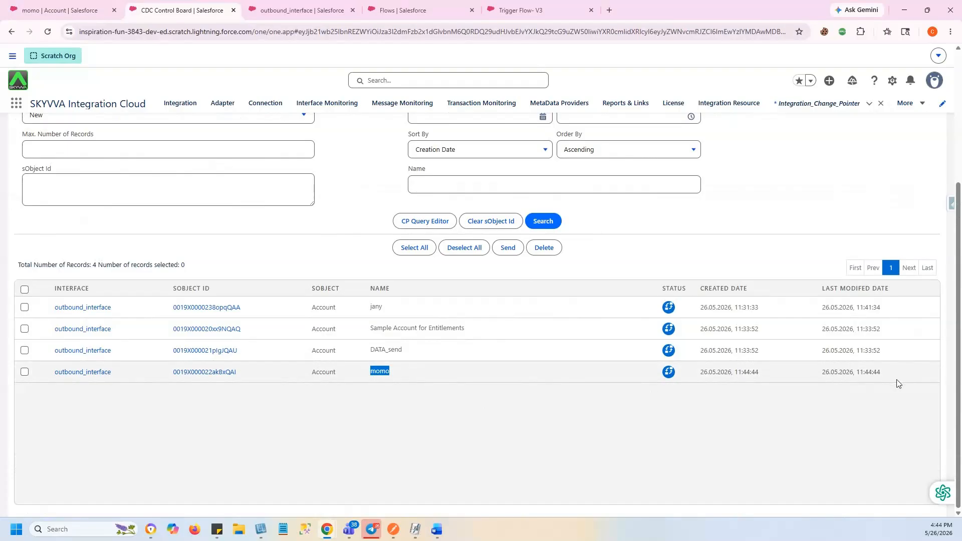
Set the CDT_PerInterface scheduler for outbound_interface to run every 2 minutes and save the scheduler time
scroll(384, 420, "up", 4)
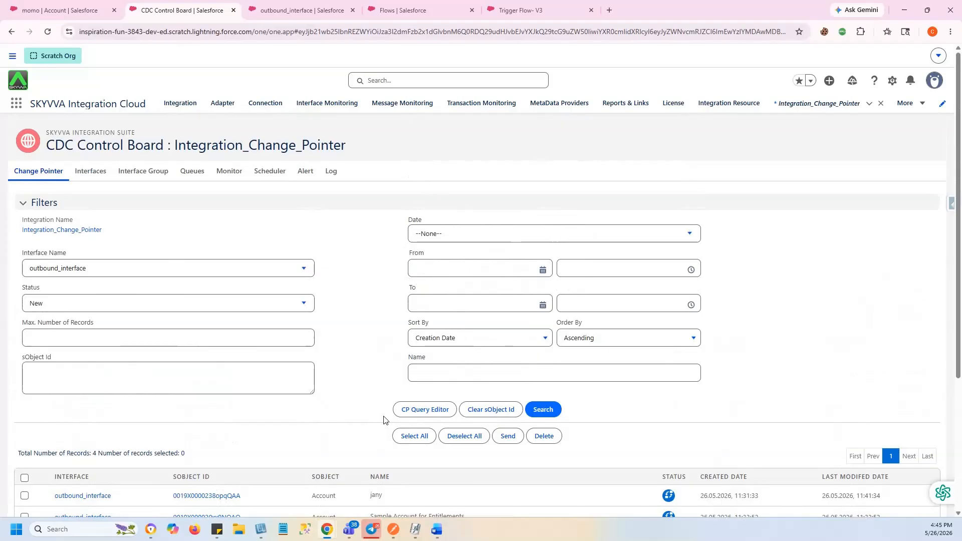
left_click(270, 171)
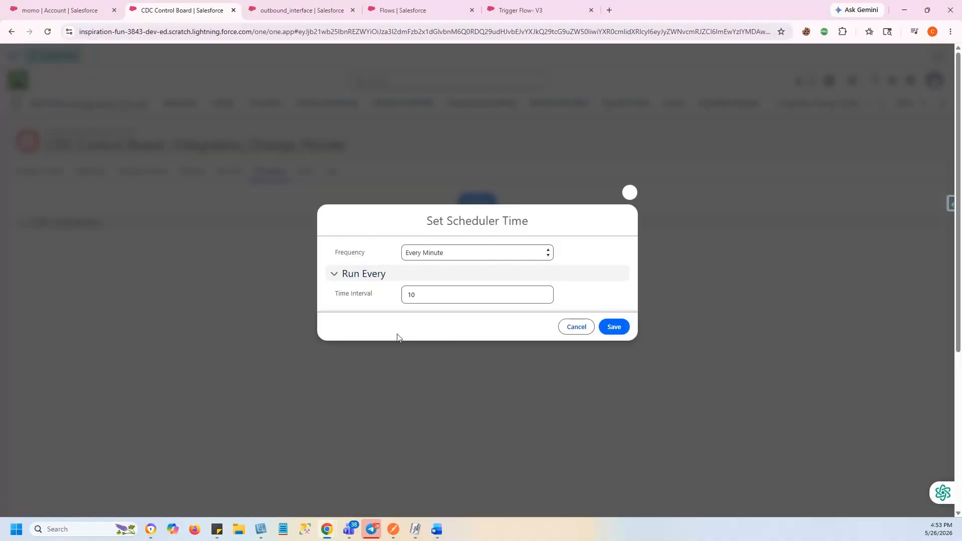
left_click(438, 301)
key("BackSpace")
key("BackSpace")
type("2")
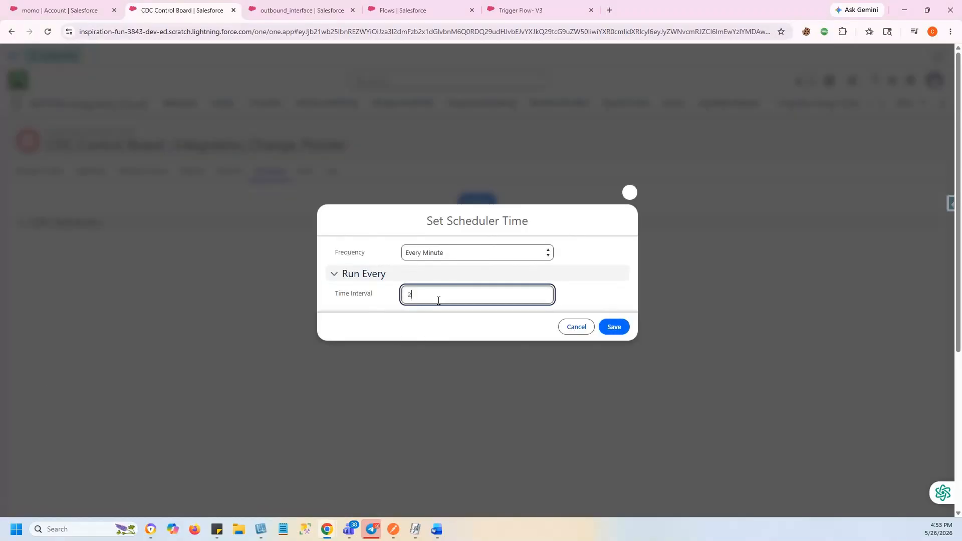
left_click(607, 326)
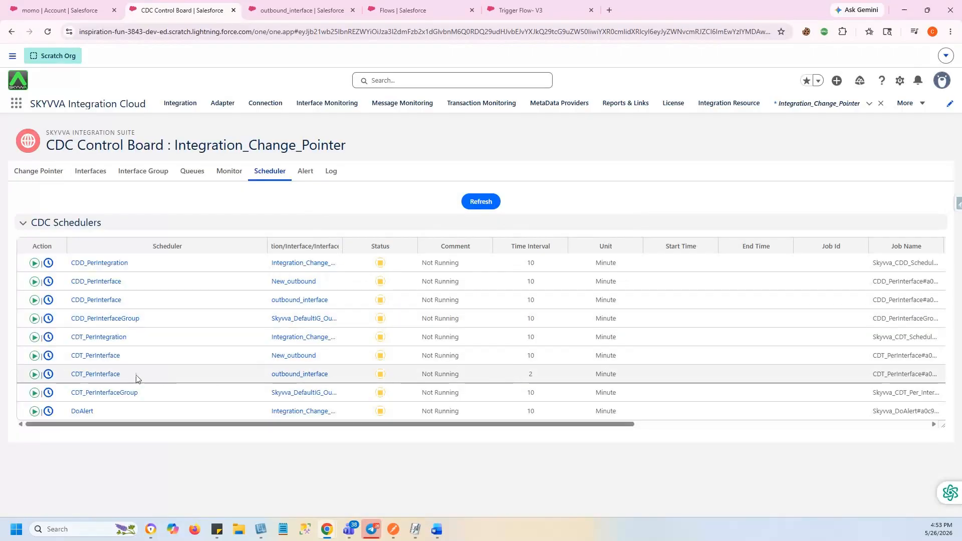
Start the CDT_PerInterface scheduler for outbound_interface, then refresh the scheduler list and check its submitted, started and next scheduled run times
left_click(34, 374)
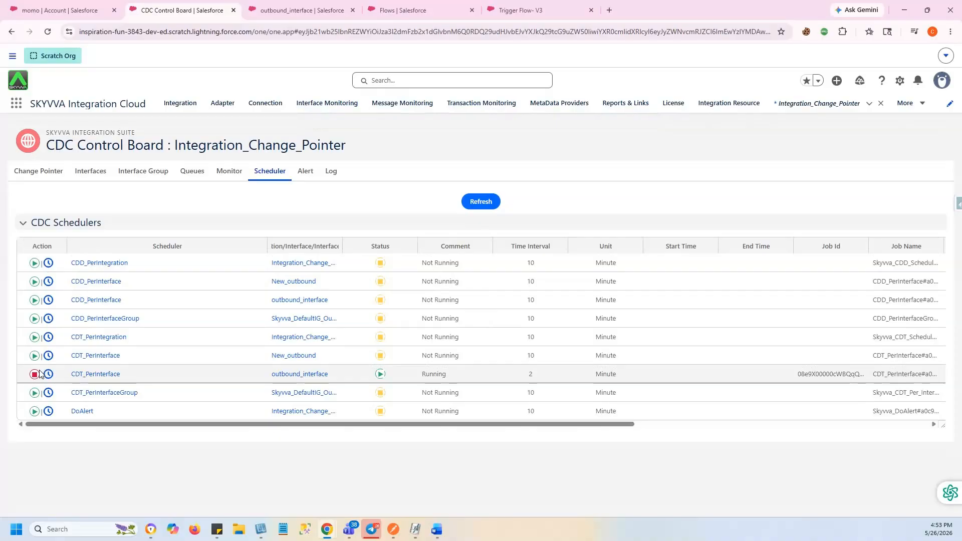
left_click_drag(343, 424, 579, 455)
left_click(470, 202)
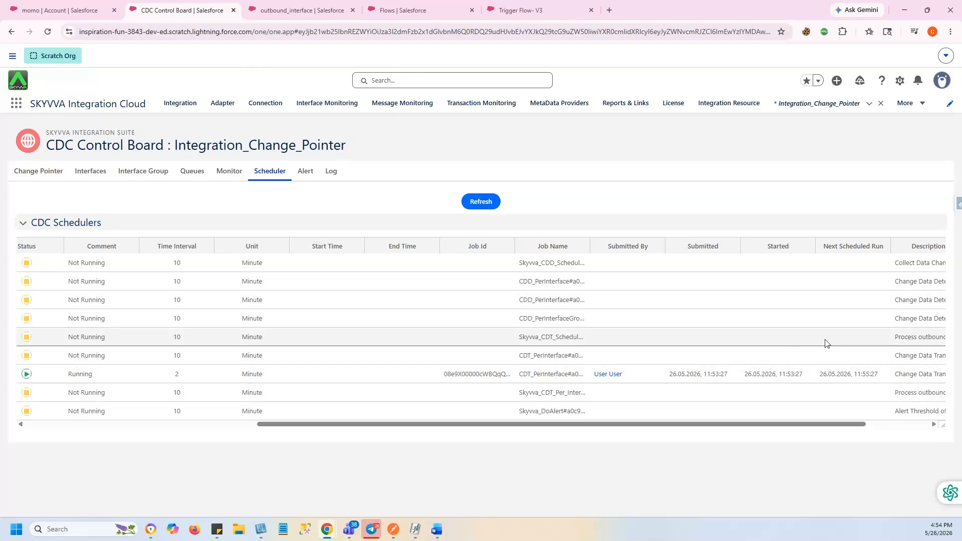
Search the New change pointers of outbound_interface and check whether they are still waiting for processing
left_click(56, 172)
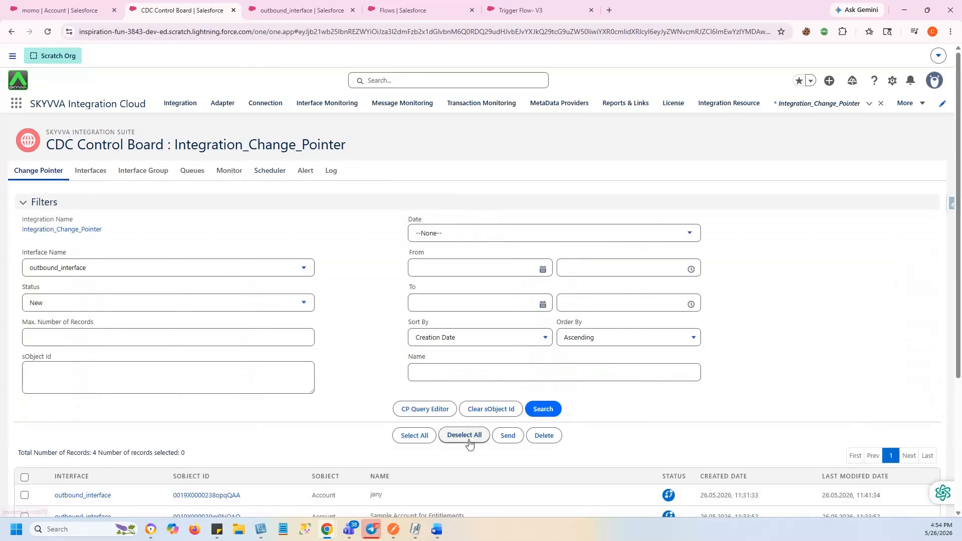
scroll(273, 389, "down", 3)
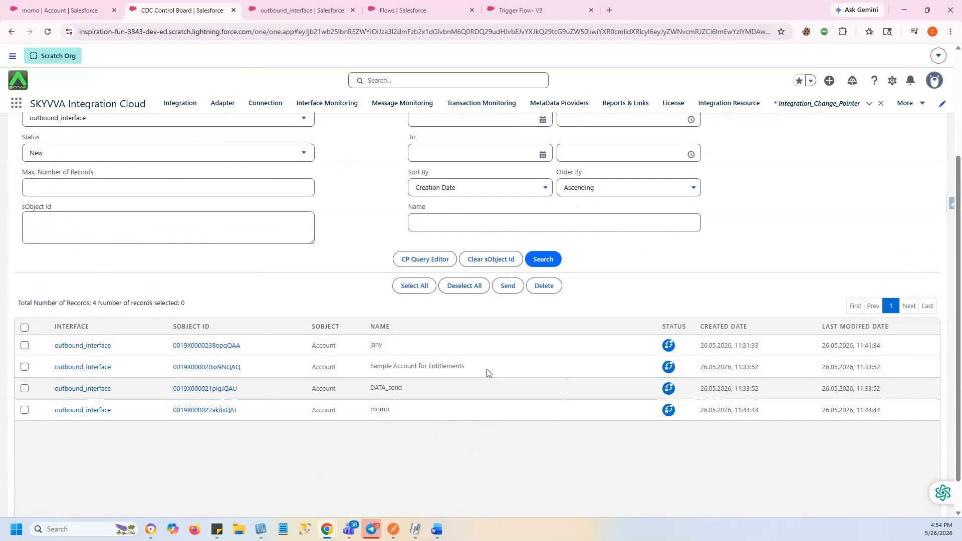
left_click(547, 258)
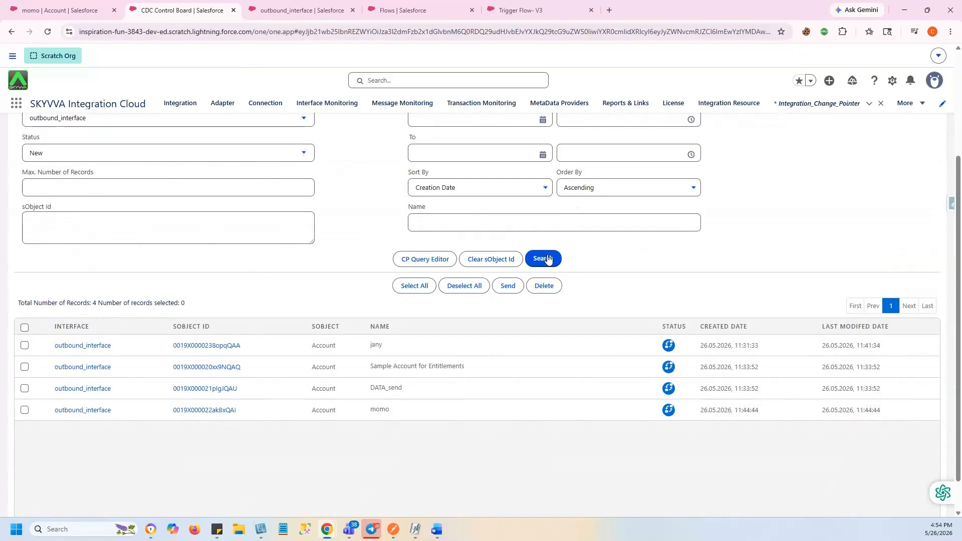
left_click(547, 258)
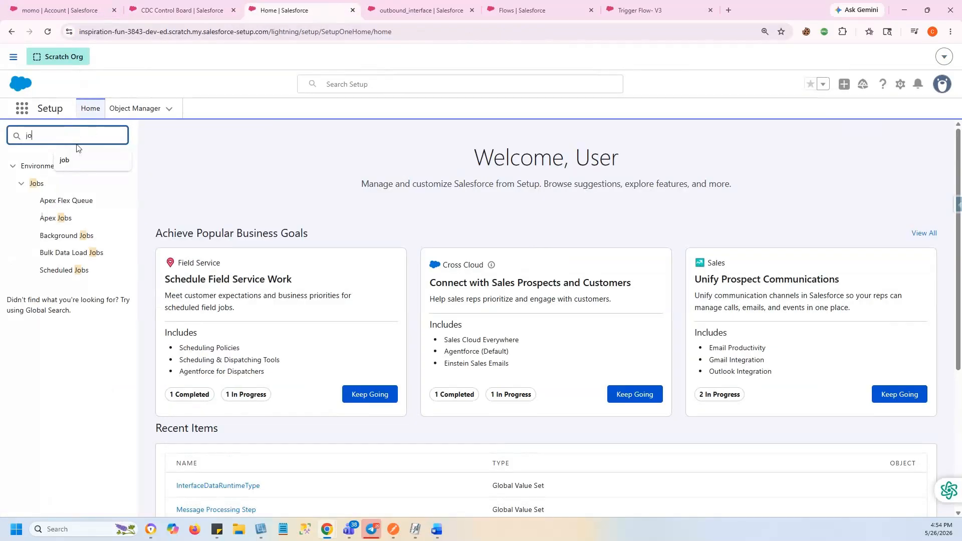
Examine the Apex Jobs and Scheduled Jobs lists in Salesforce Setup for the CDT_PerInterface job
left_click(54, 222)
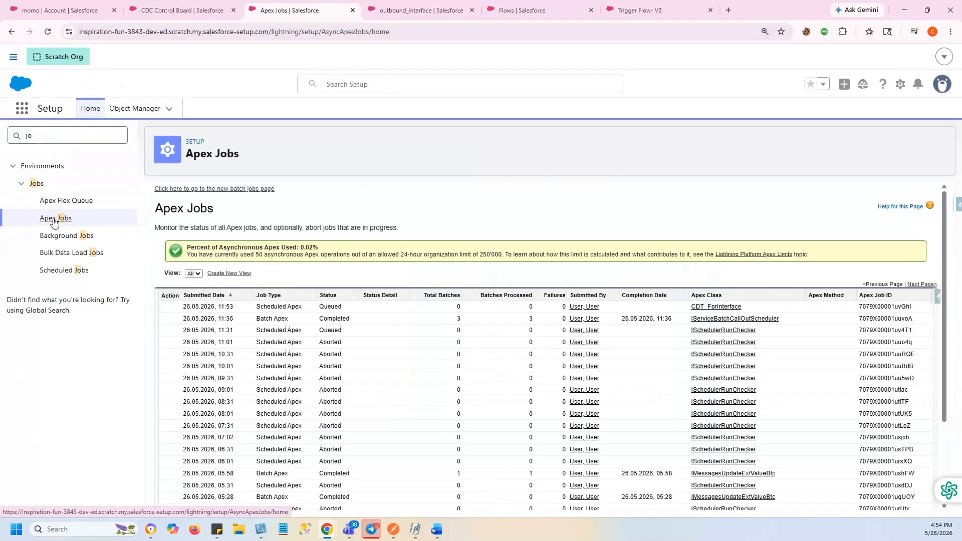
left_click(78, 272)
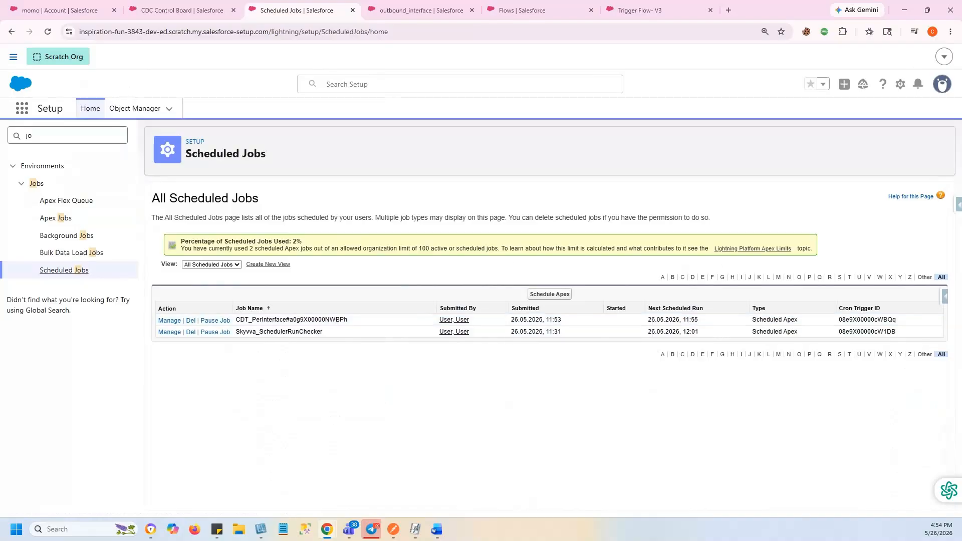
Return to the CDC Control Board and repeat the search for New change pointers to check whether the scheduler has processed them
key("ctrl+shift+Tab")
scroll(333, 305, "down", 3)
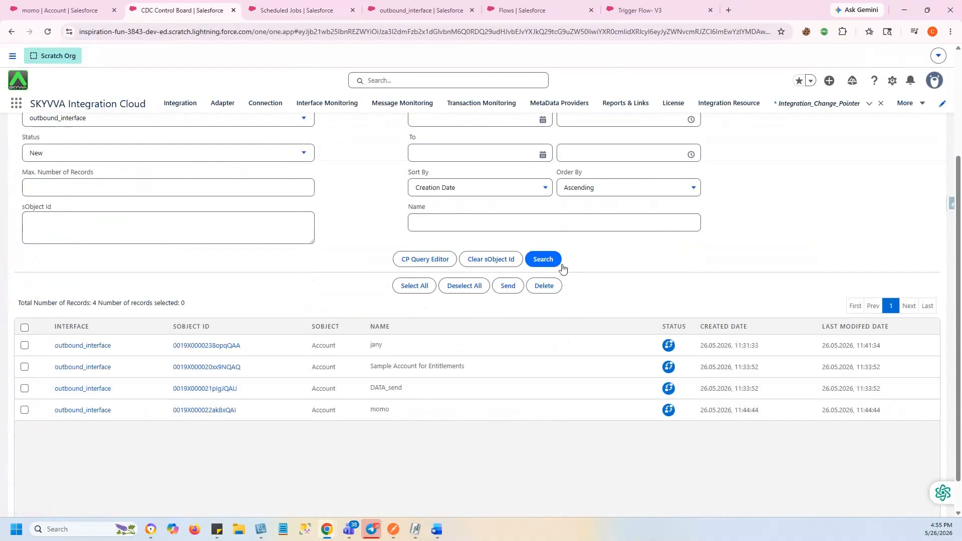
left_click(537, 259)
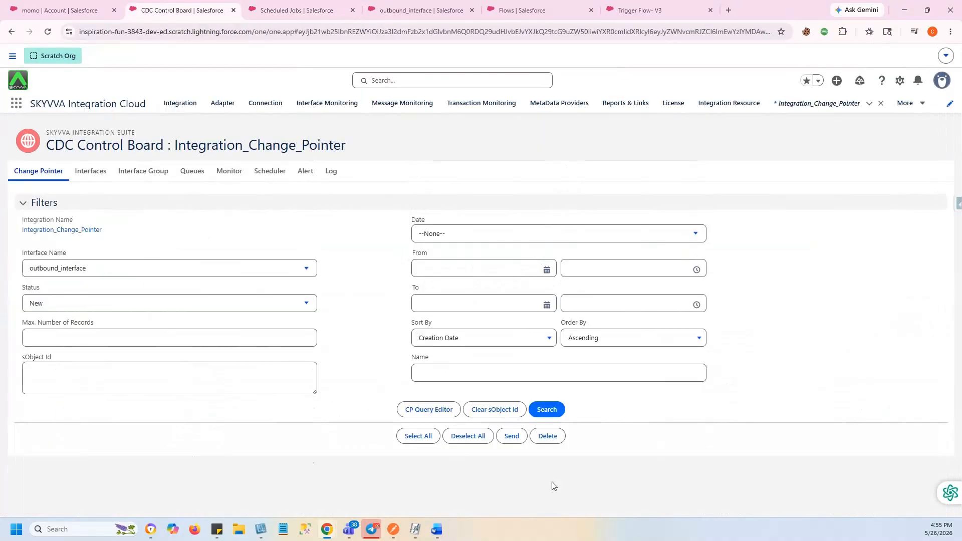
Search the messages in the CDC Control Board's monitor, refresh the results, and expand the first two messages to view their child messages
left_click(229, 170)
scroll(449, 321, "down", 5)
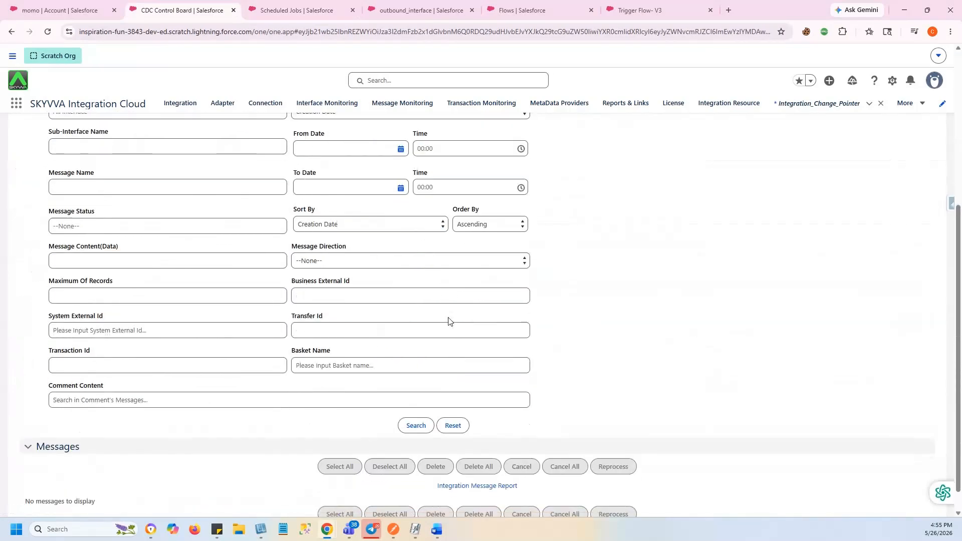
left_click(416, 400)
scroll(407, 397, "down", 3)
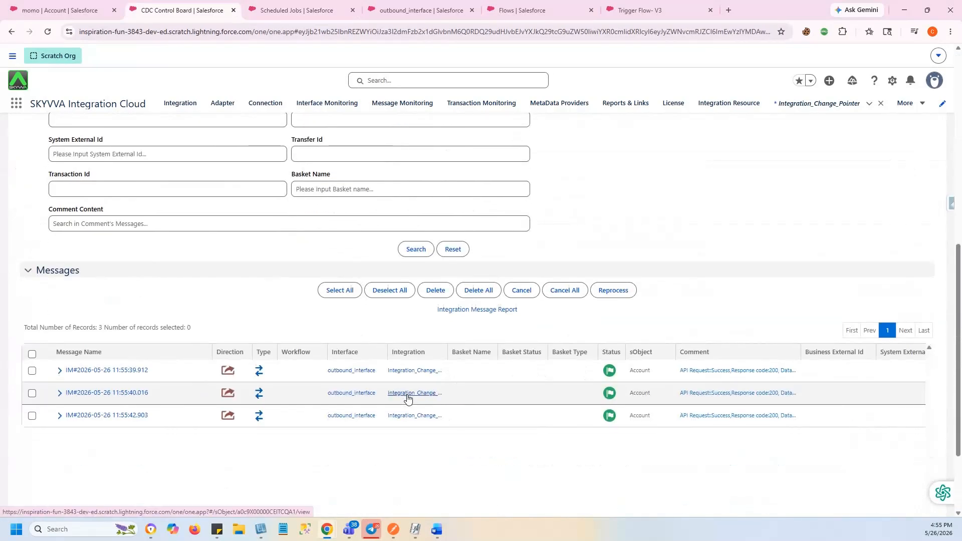
left_click(424, 250)
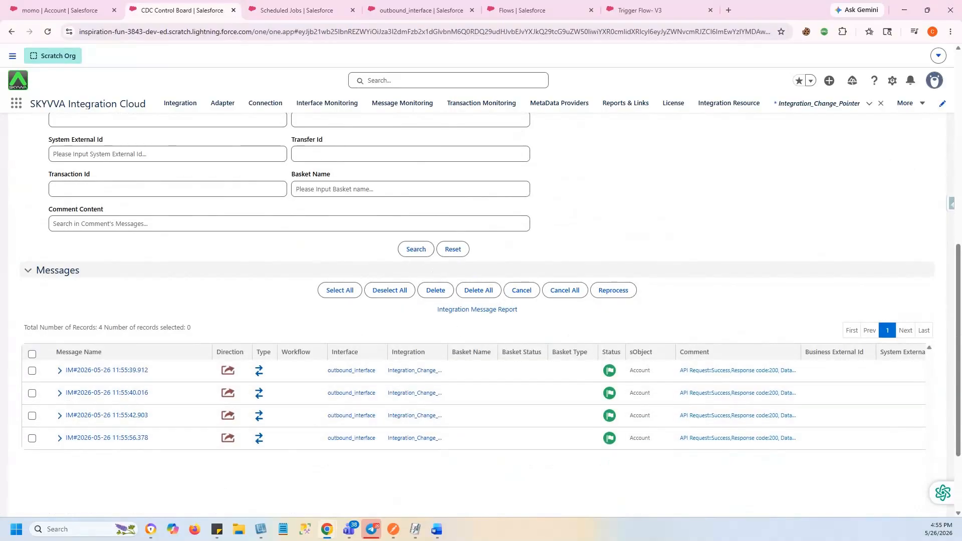
left_click(60, 371)
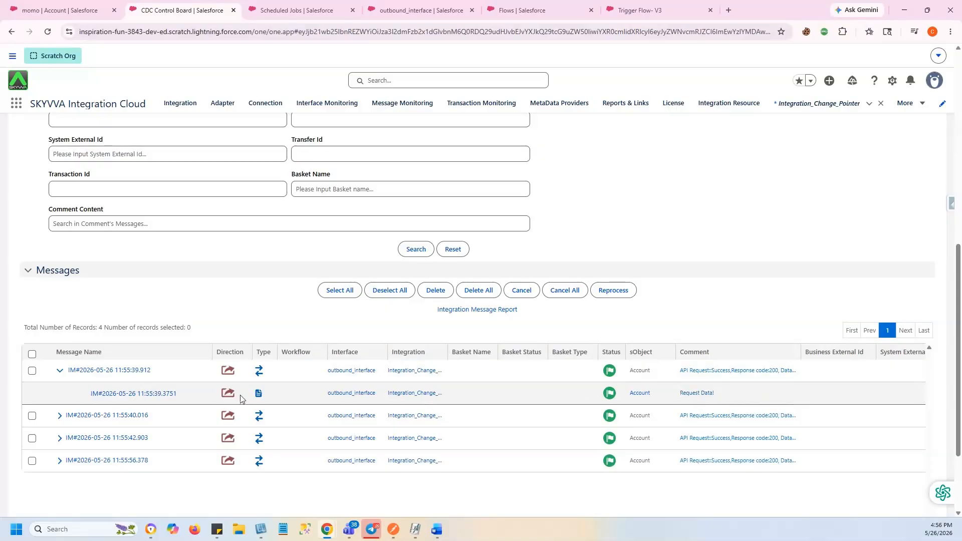
left_click(60, 416)
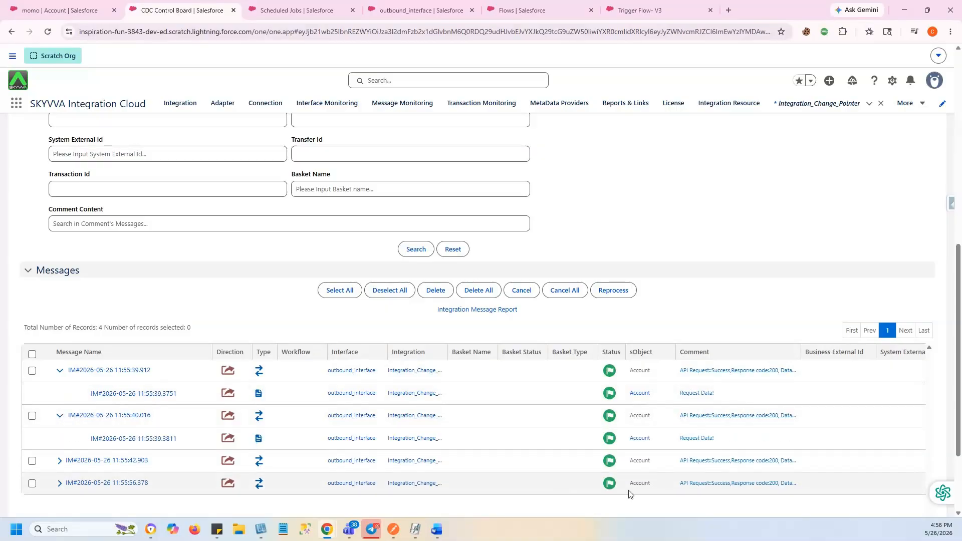